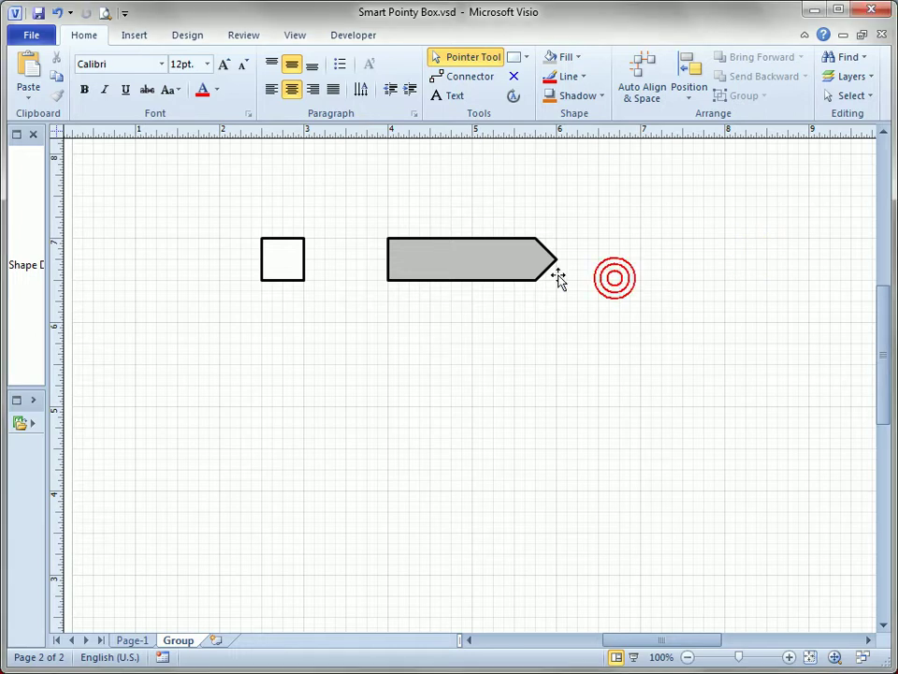
Move the grey arrow left so it butts against the white square
{"action": "left_click", "coordinate": [524, 260]}
{"action": "mouse_move", "coordinate": [556, 258]}
{"action": "left_mouse_down"}
{"action": "mouse_move", "coordinate": [764, 258]}
{"action": "mouse_move", "coordinate": [556, 257]}
{"action": "left_mouse_up"}
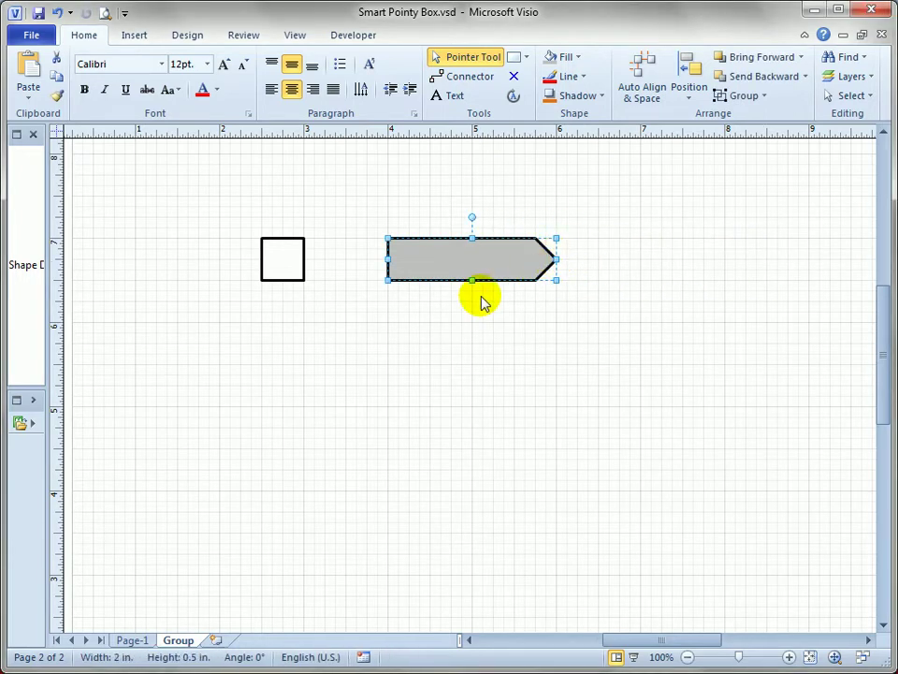
{"action": "left_click_drag", "start_coordinate": [409, 257], "coordinate": [326, 258]}
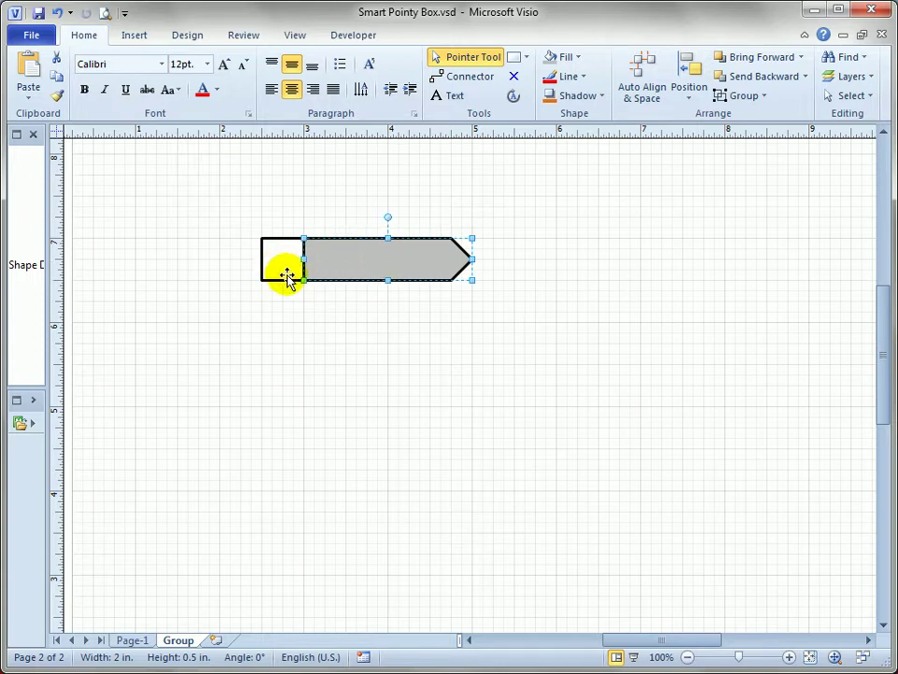
Marquee-select the square and arrow and group them into one shape
{"action": "left_click", "coordinate": [323, 327]}
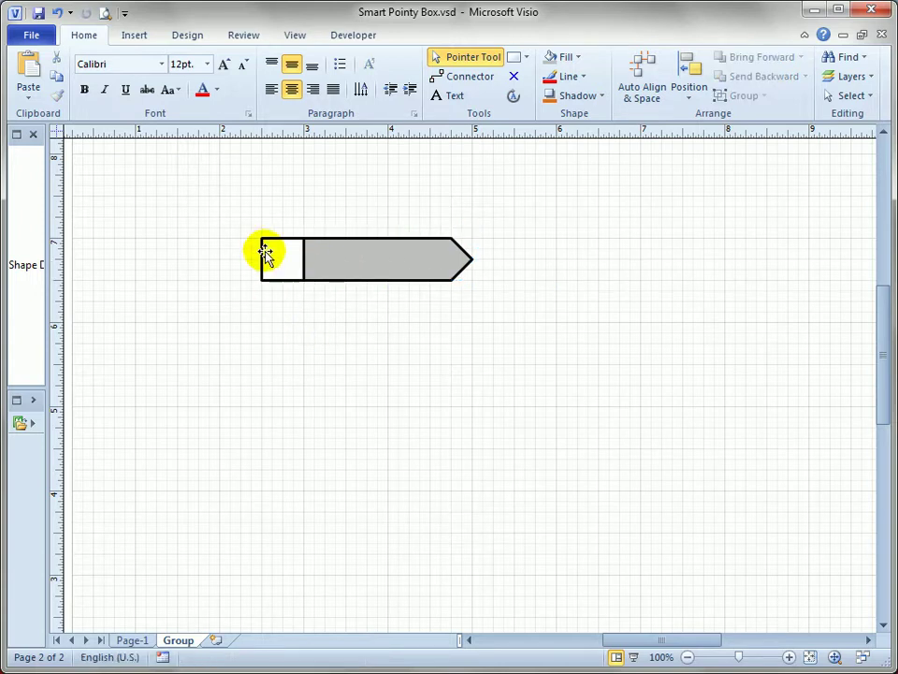
{"action": "left_click_drag", "start_coordinate": [232, 222], "coordinate": [551, 311]}
{"action": "left_click", "coordinate": [762, 96]}
{"action": "left_click", "coordinate": [762, 118]}
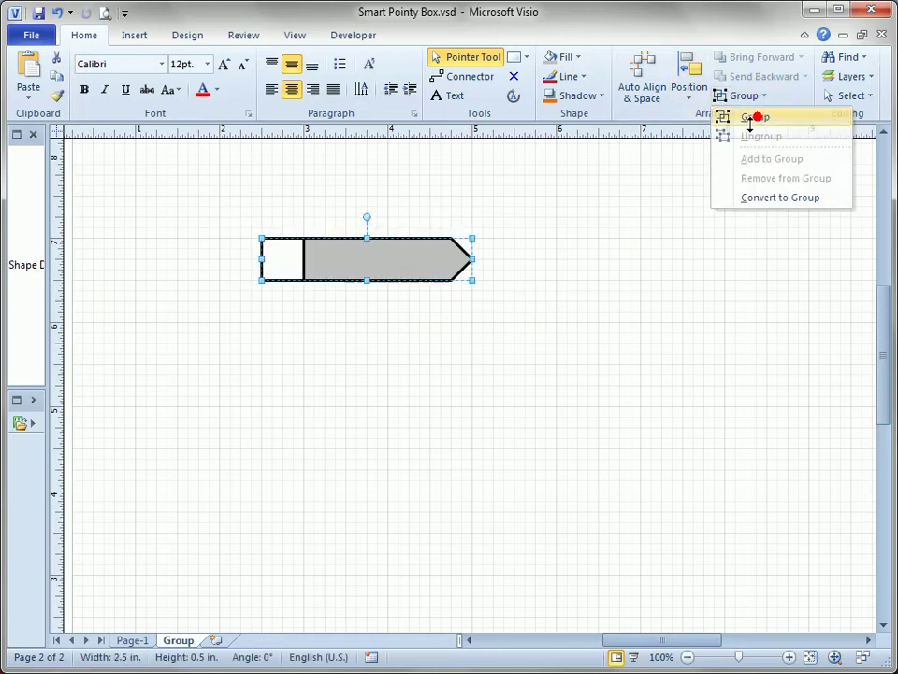
{"action": "left_click_drag", "start_coordinate": [401, 262], "coordinate": [403, 357]}
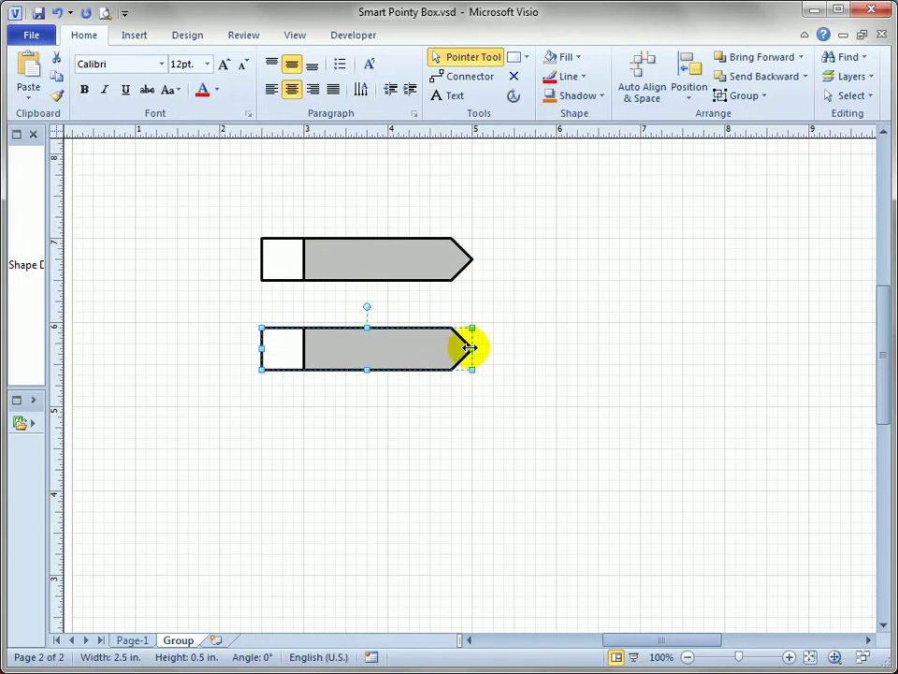
{"action": "left_click", "coordinate": [465, 349]}
{"action": "left_click", "coordinate": [506, 359]}
{"action": "left_click", "coordinate": [427, 347]}
{"action": "left_click_drag", "start_coordinate": [473, 349], "coordinate": [725, 354]}
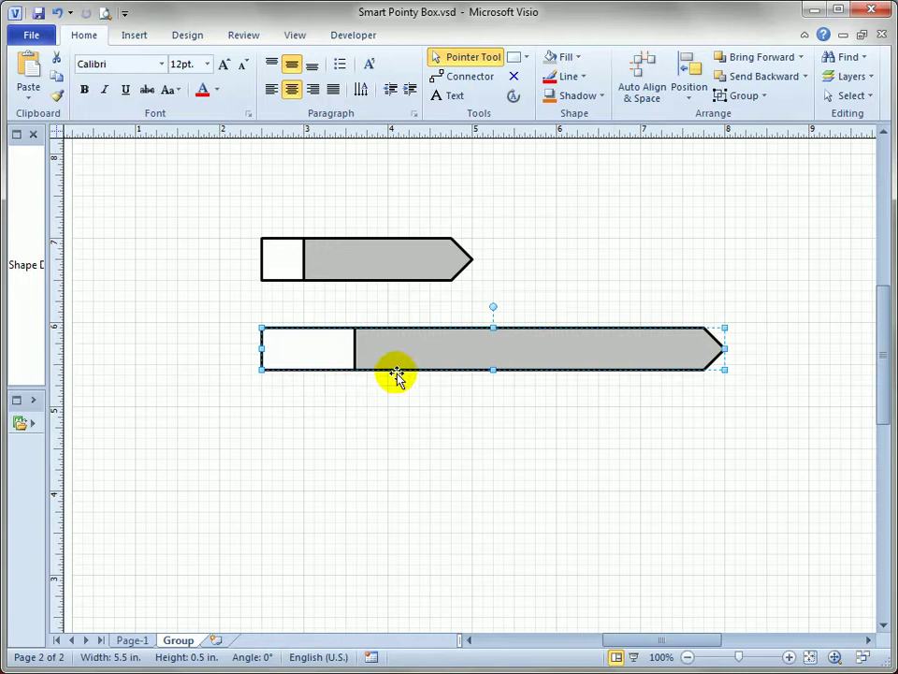
{"action": "left_click", "coordinate": [322, 350]}
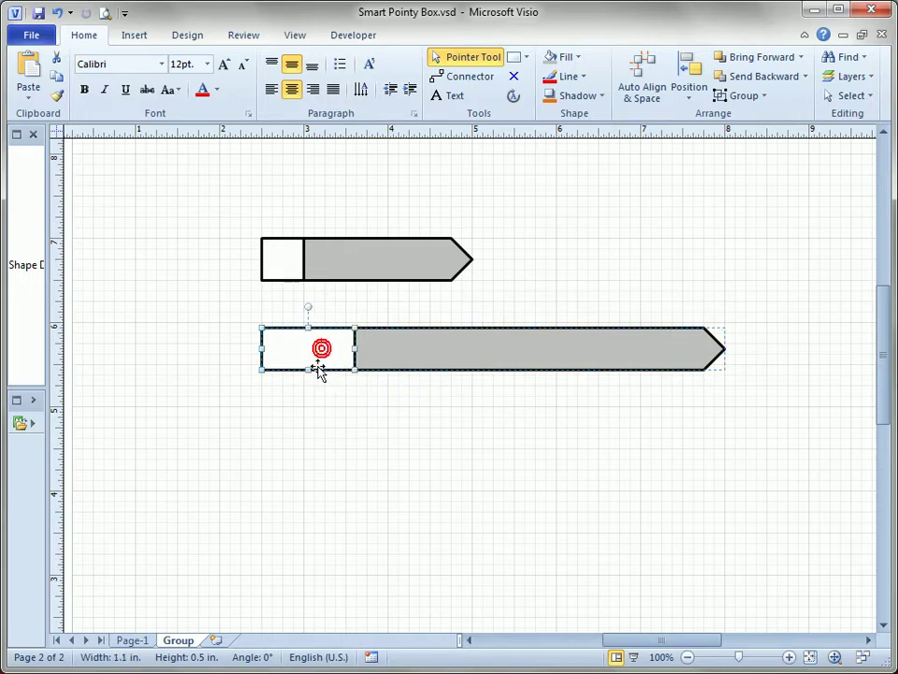
{"action": "left_click_drag", "start_coordinate": [355, 348], "coordinate": [302, 350]}
{"action": "left_click", "coordinate": [363, 354]}
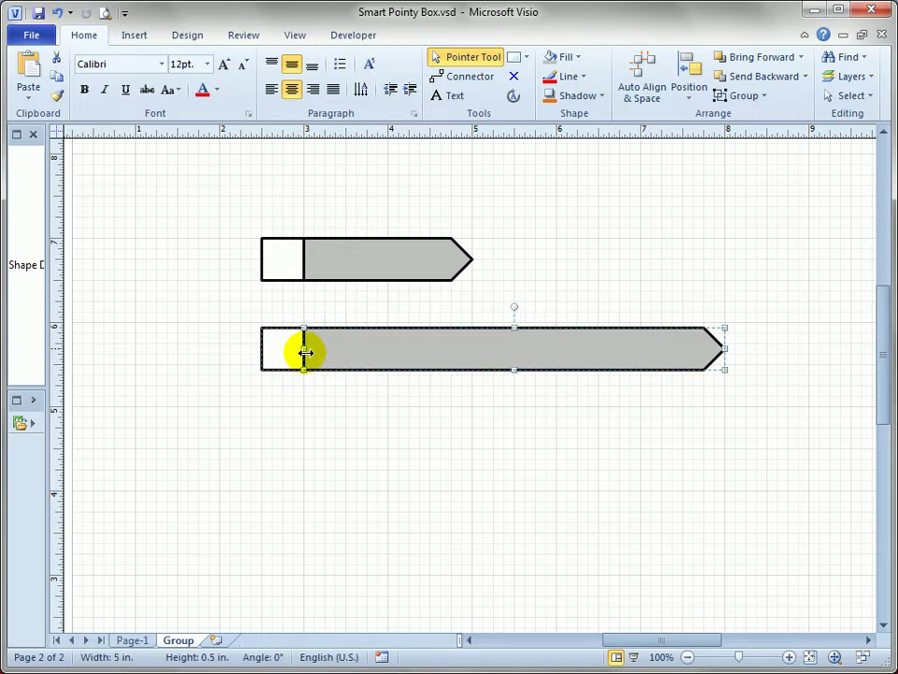
{"action": "left_click", "coordinate": [382, 425]}
{"action": "left_click", "coordinate": [404, 356]}
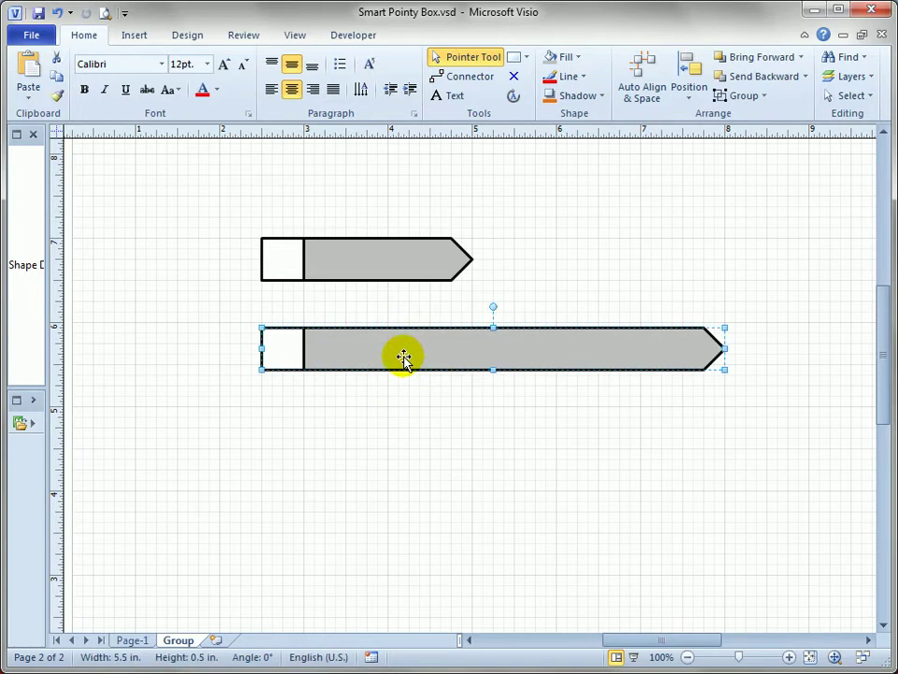
{"action": "key", "text": "Delete"}
{"action": "left_click", "coordinate": [404, 362]}
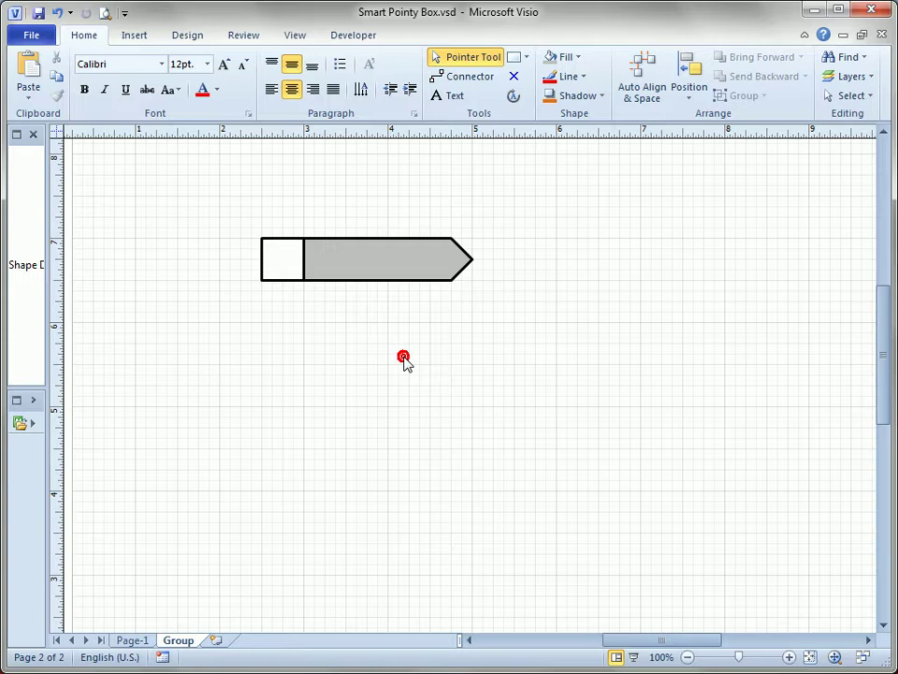
Open the ShapeSheet of the box-and-arrow group
{"action": "left_click", "coordinate": [374, 264]}
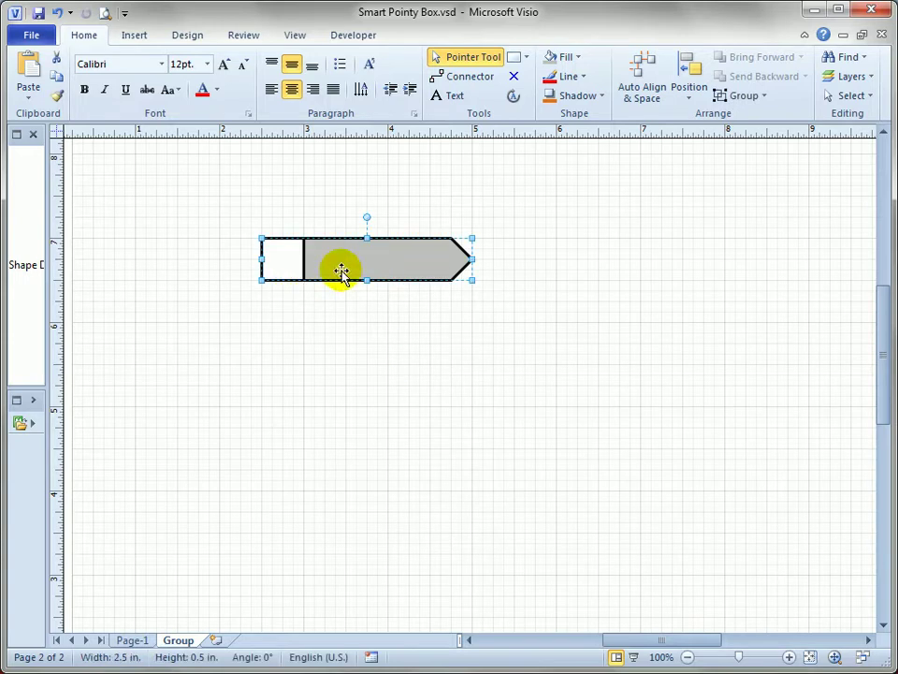
{"action": "right_click", "coordinate": [348, 262]}
{"action": "left_click", "coordinate": [419, 275]}
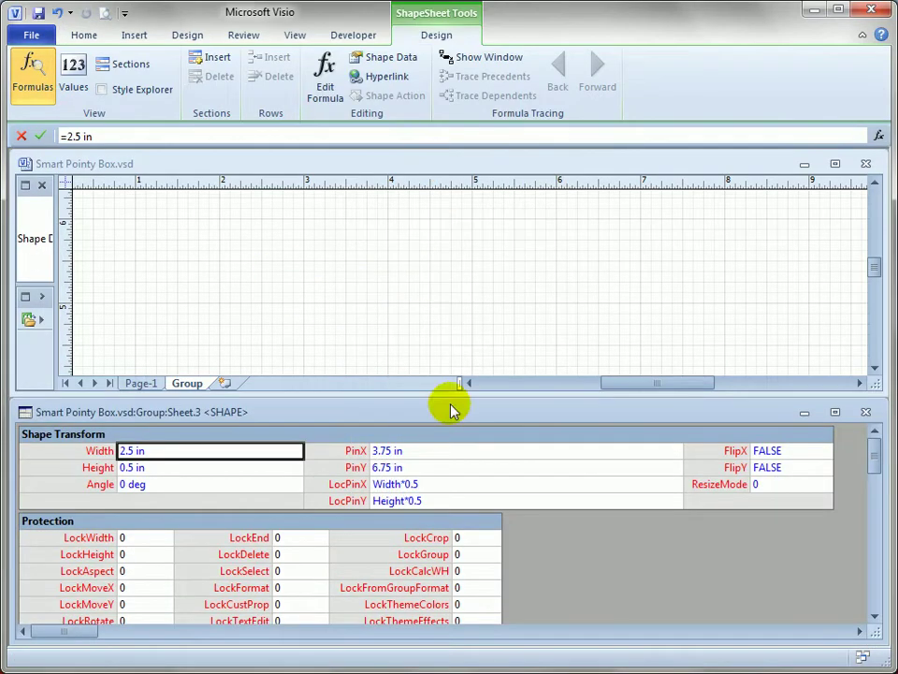
{"action": "left_click", "coordinate": [875, 184]}
{"action": "left_click", "coordinate": [558, 555]}
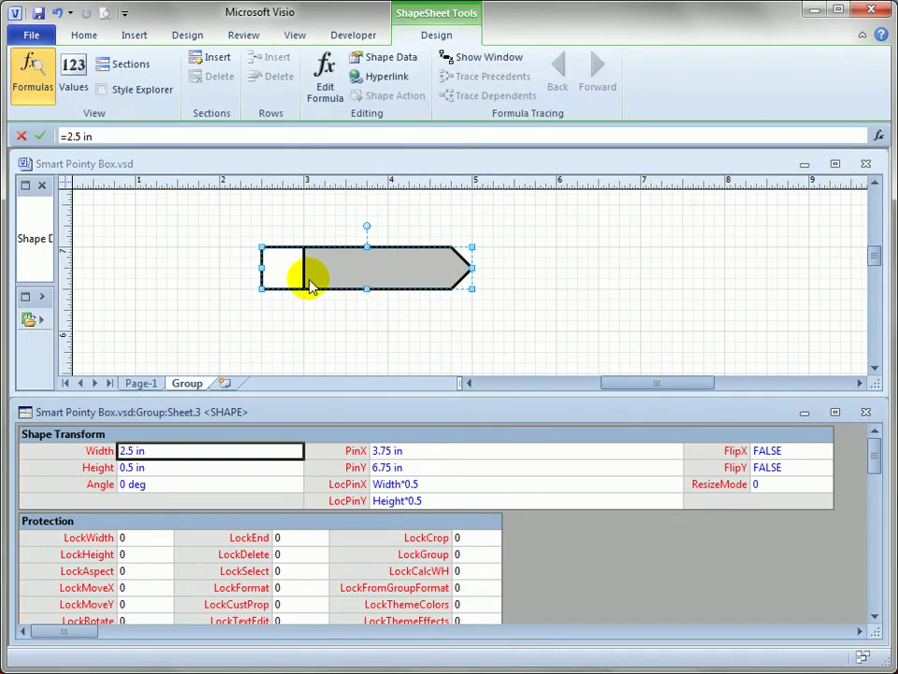
{"action": "left_click", "coordinate": [574, 545]}
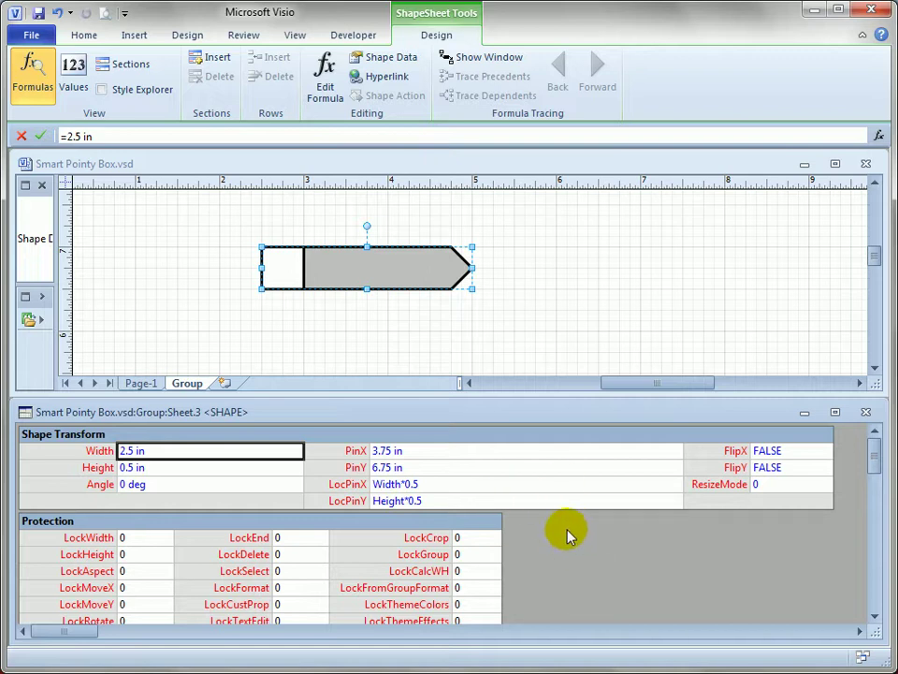
Insert a User-defined Cells section and name its first row BoxWidth
{"action": "right_click", "coordinate": [568, 533]}
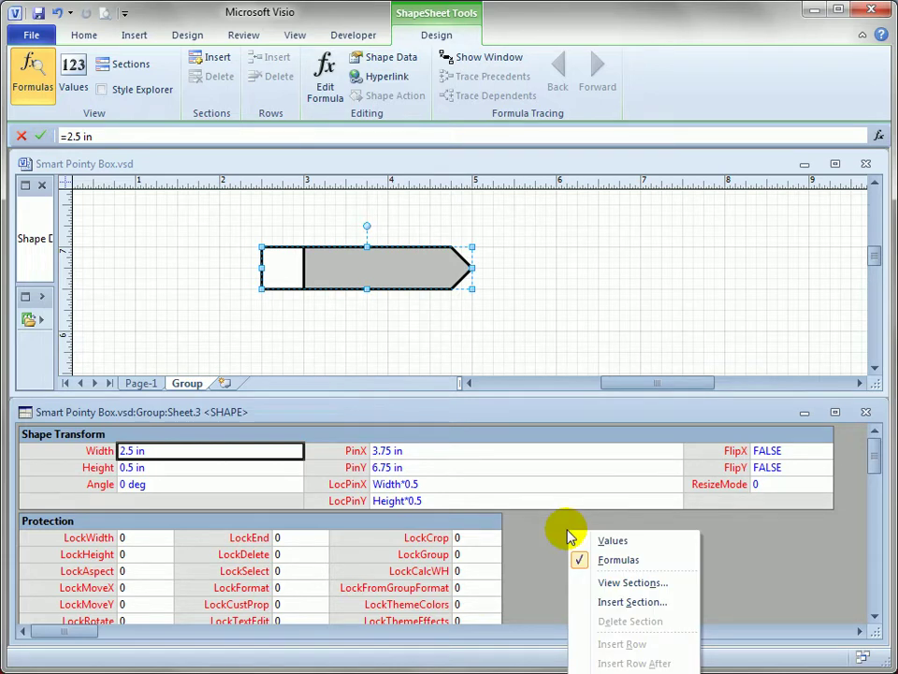
{"action": "left_click", "coordinate": [631, 601]}
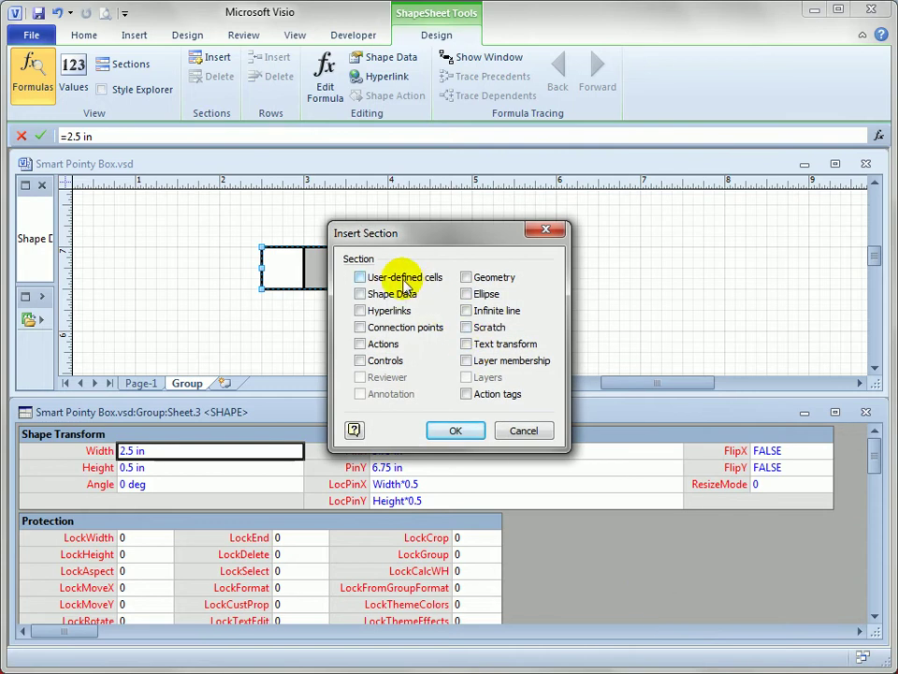
{"action": "left_click", "coordinate": [361, 278]}
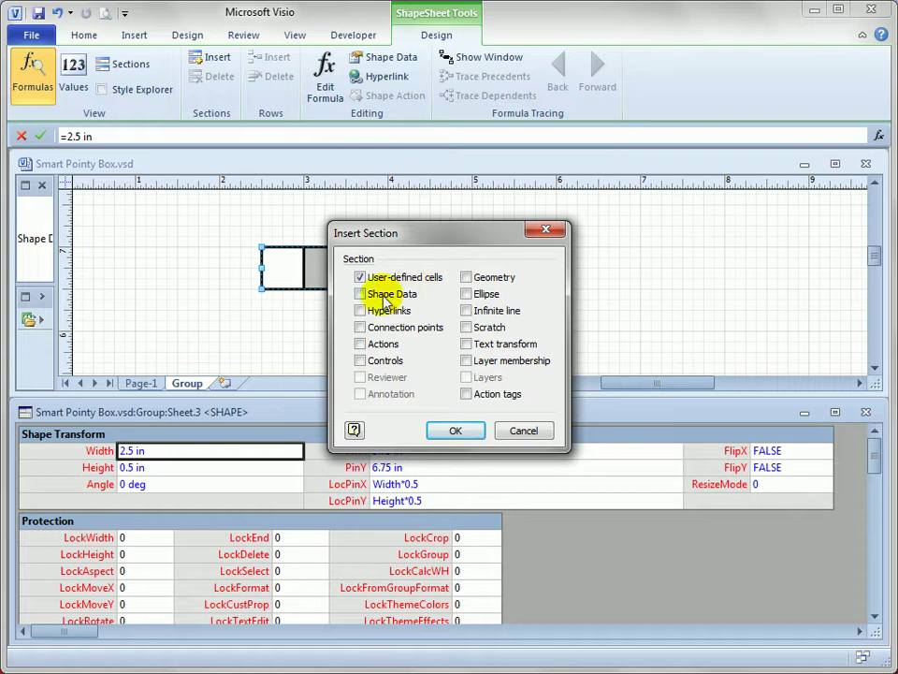
{"action": "left_click", "coordinate": [465, 430]}
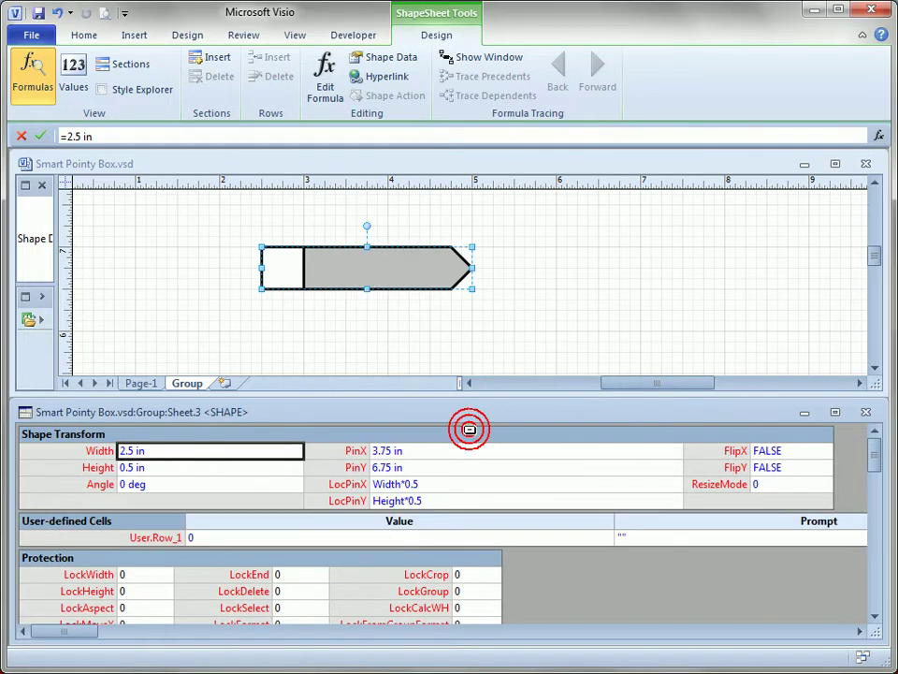
{"action": "left_click", "coordinate": [135, 538]}
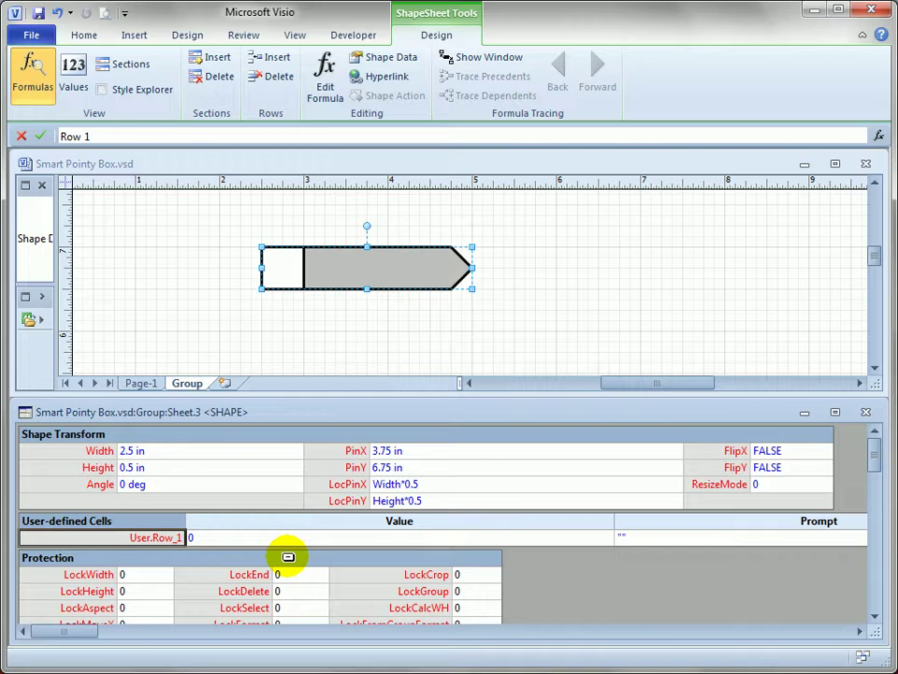
{"action": "type", "text": "BoxWidth"}
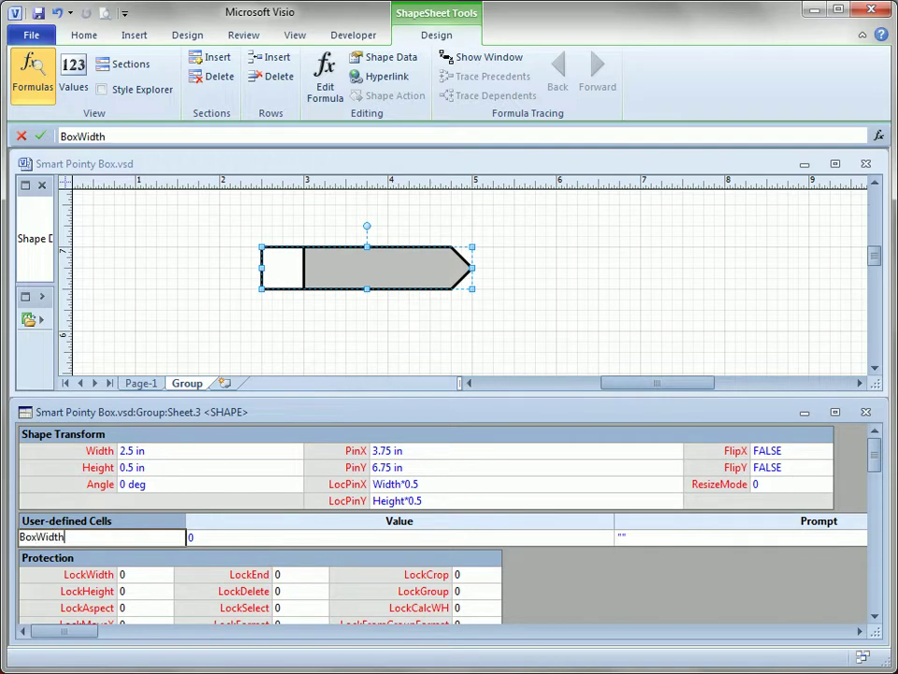
{"action": "key", "text": "Return"}
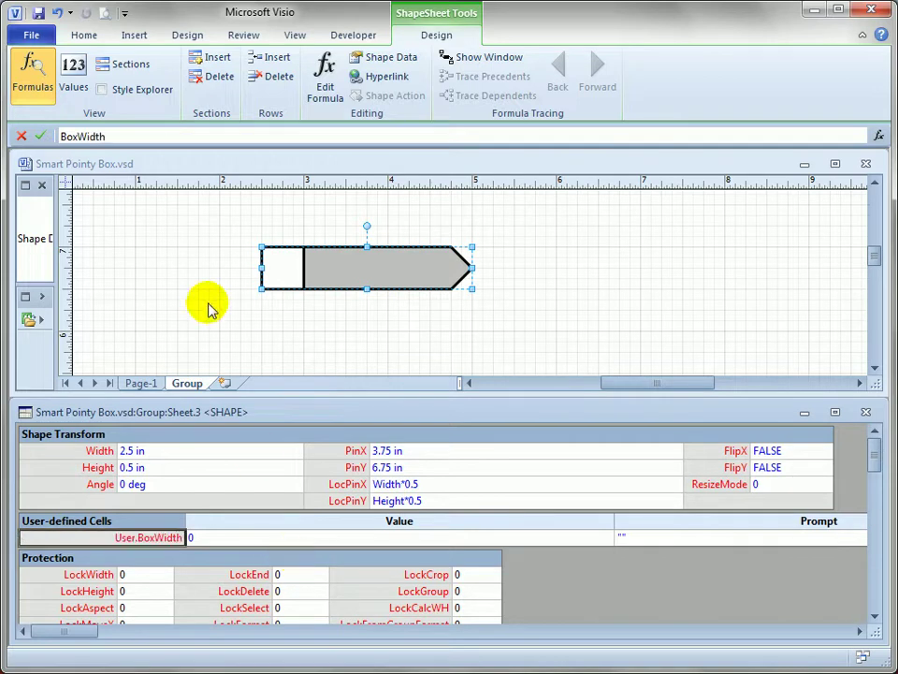
{"action": "left_click", "coordinate": [266, 538]}
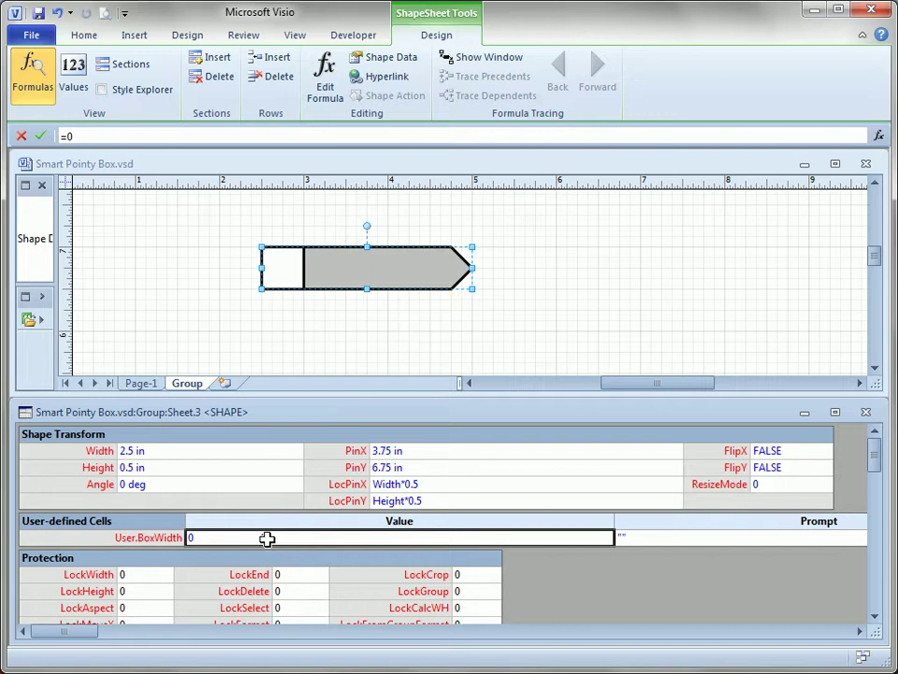
Add a second user-defined row named ArrowWidth
{"action": "right_click", "coordinate": [267, 538]}
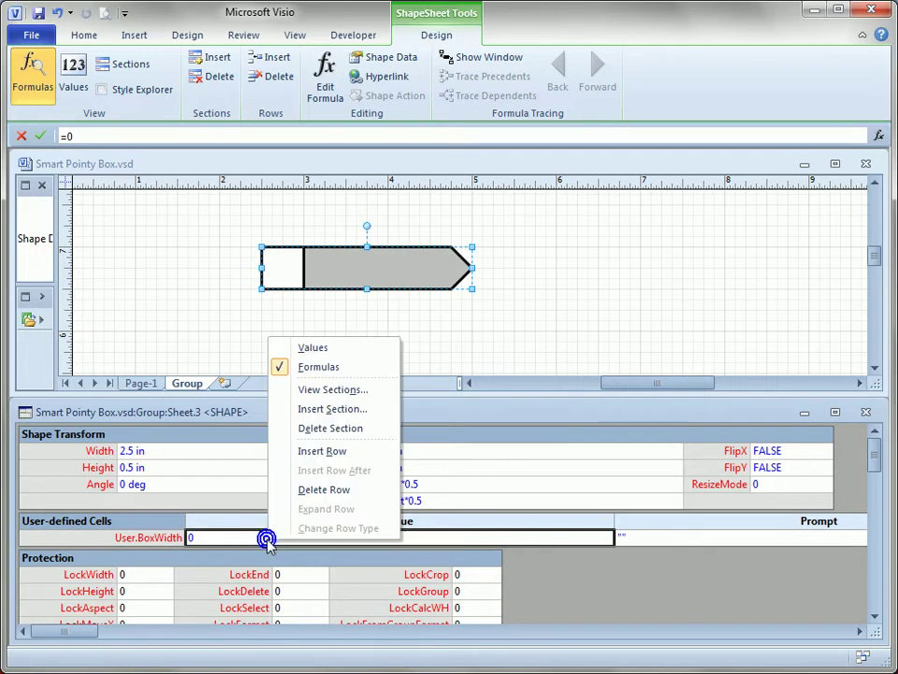
{"action": "left_click", "coordinate": [325, 452]}
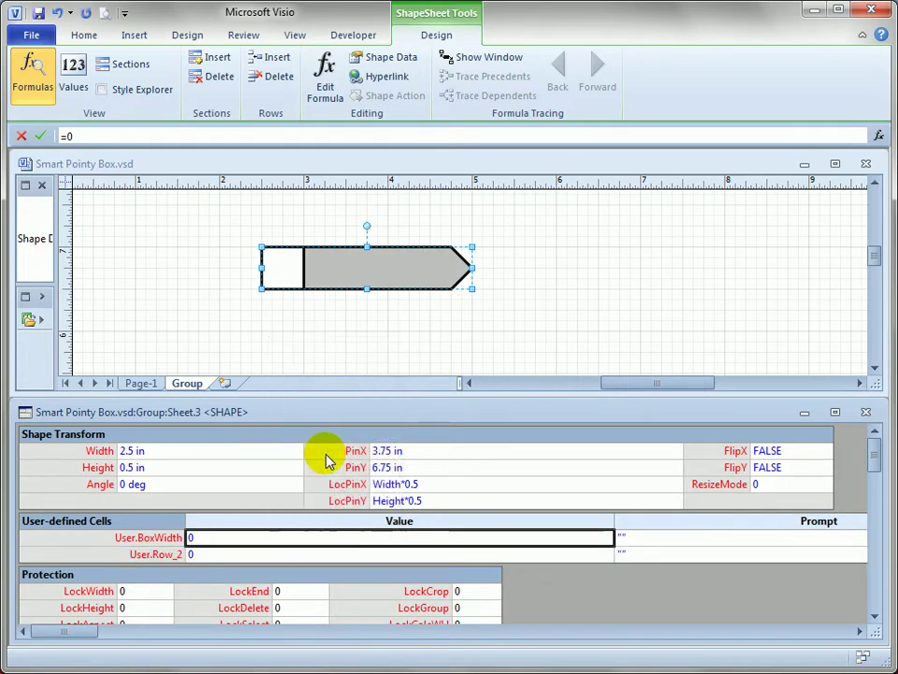
{"action": "left_click", "coordinate": [156, 556]}
{"action": "type", "text": "A"}
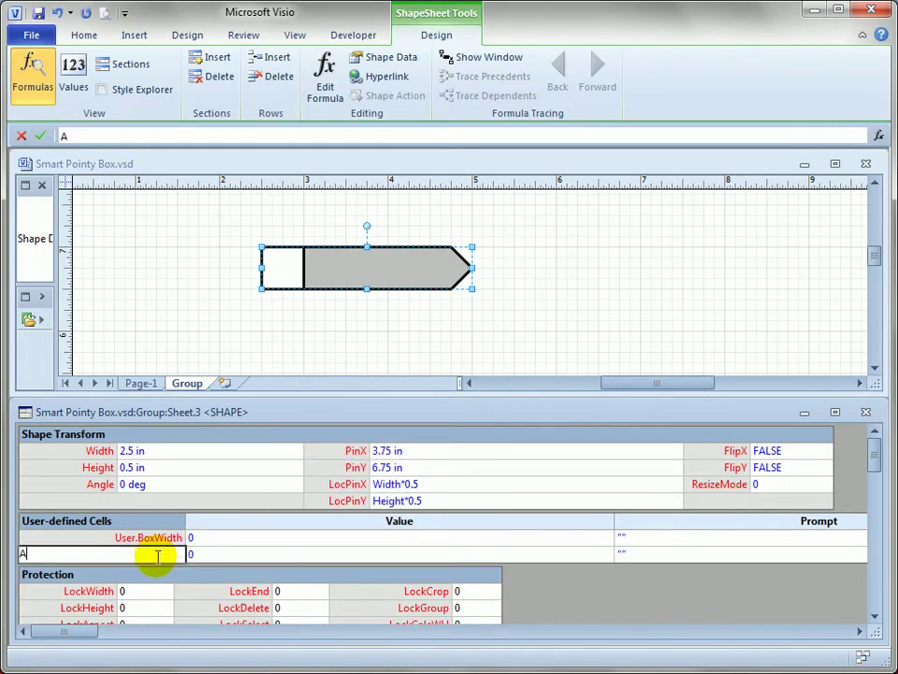
{"action": "type", "text": "rrowWidth"}
{"action": "key", "text": "Return"}
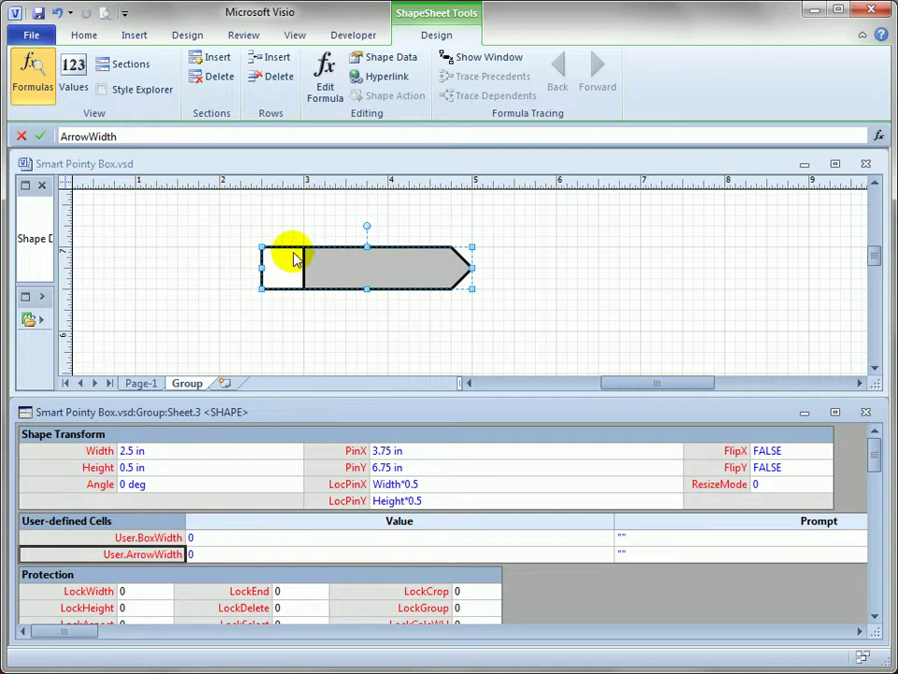
Set BoxWidth to Height and ArrowWidth to Width-Height
{"action": "left_click", "coordinate": [229, 537]}
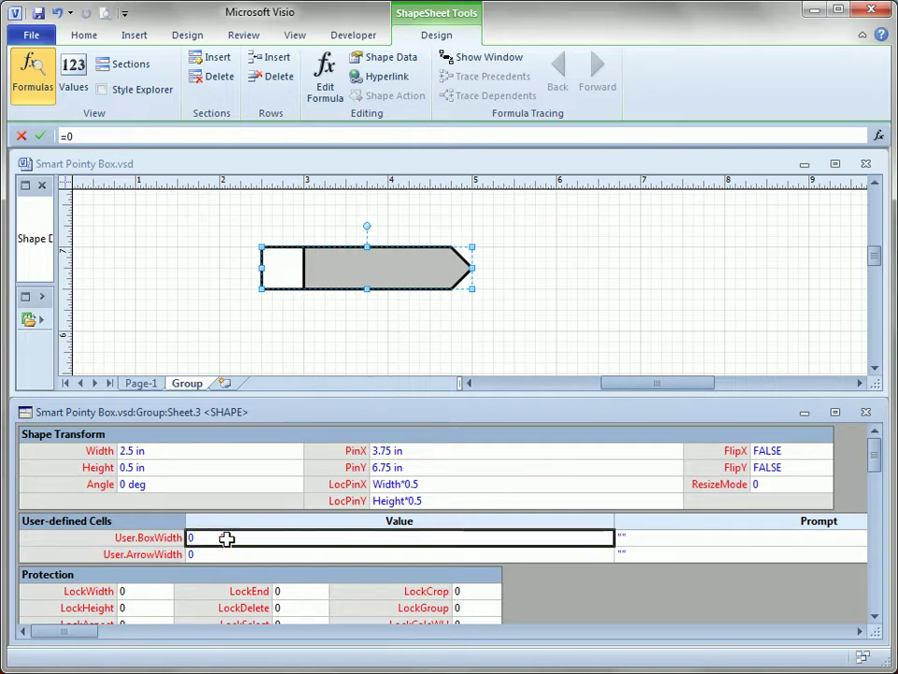
{"action": "type", "text": "Height"}
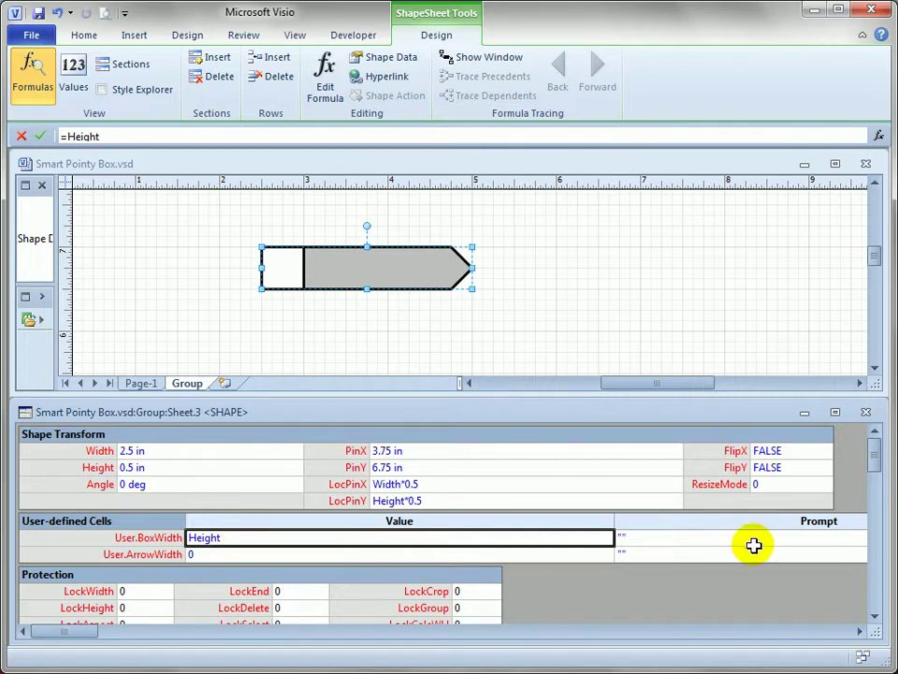
{"action": "left_click", "coordinate": [281, 553]}
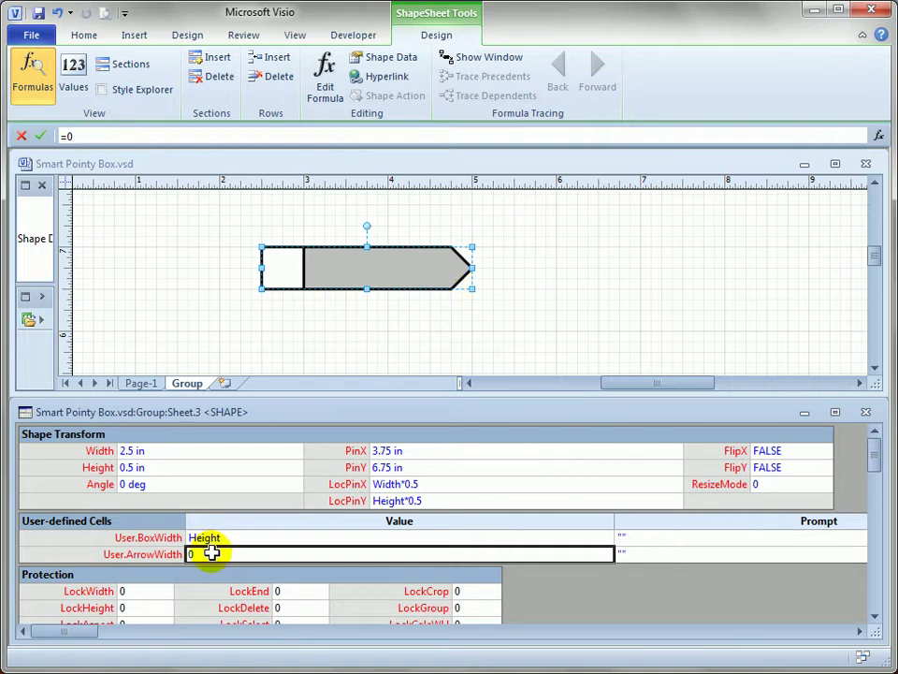
{"action": "type", "text": "width-hei"}
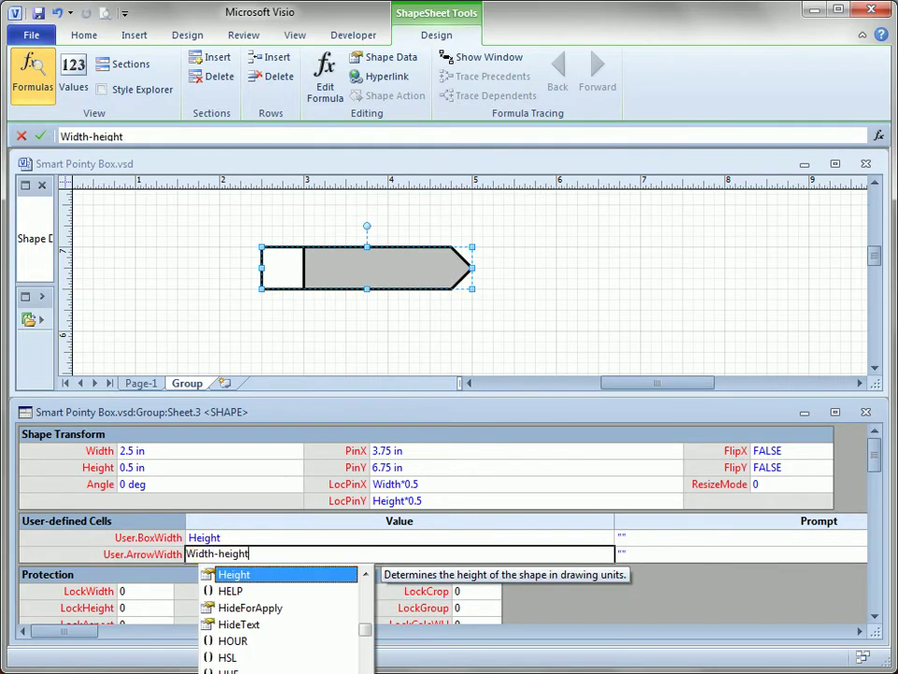
{"action": "type", "text": "ght"}
{"action": "key", "text": "Return"}
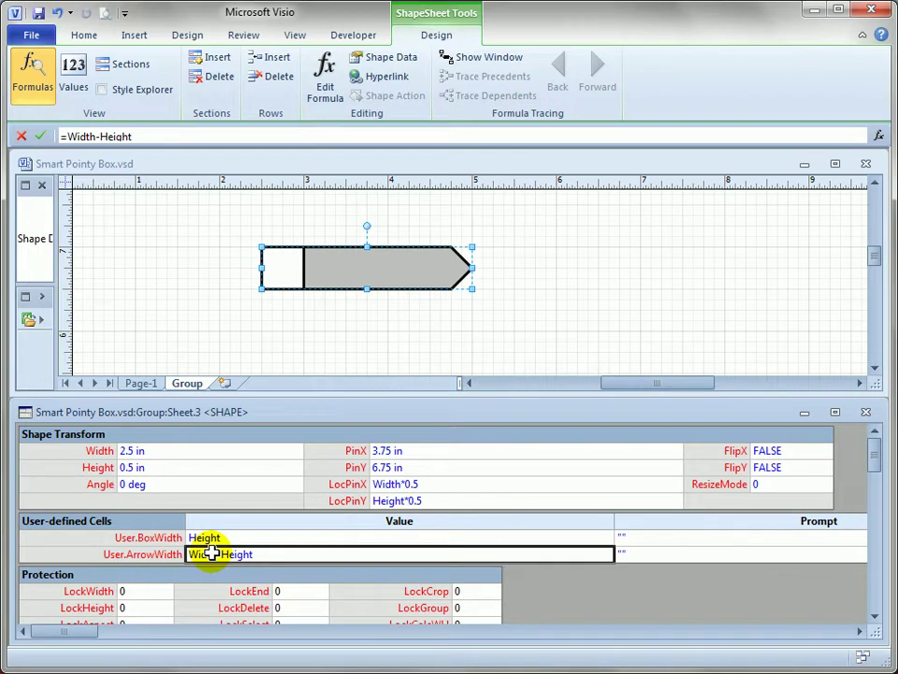
Close the group's ShapeSheet and open the white left box's ShapeSheet, whose Width is Sheet.3!Width*0.2
{"action": "left_click", "coordinate": [865, 412]}
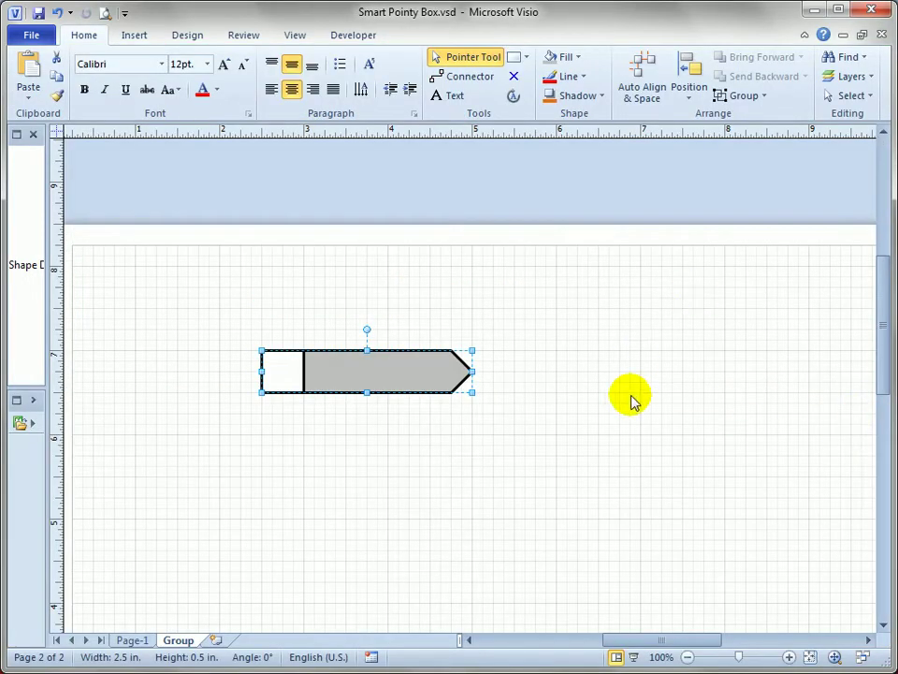
{"action": "left_click_drag", "start_coordinate": [549, 477], "coordinate": [609, 364]}
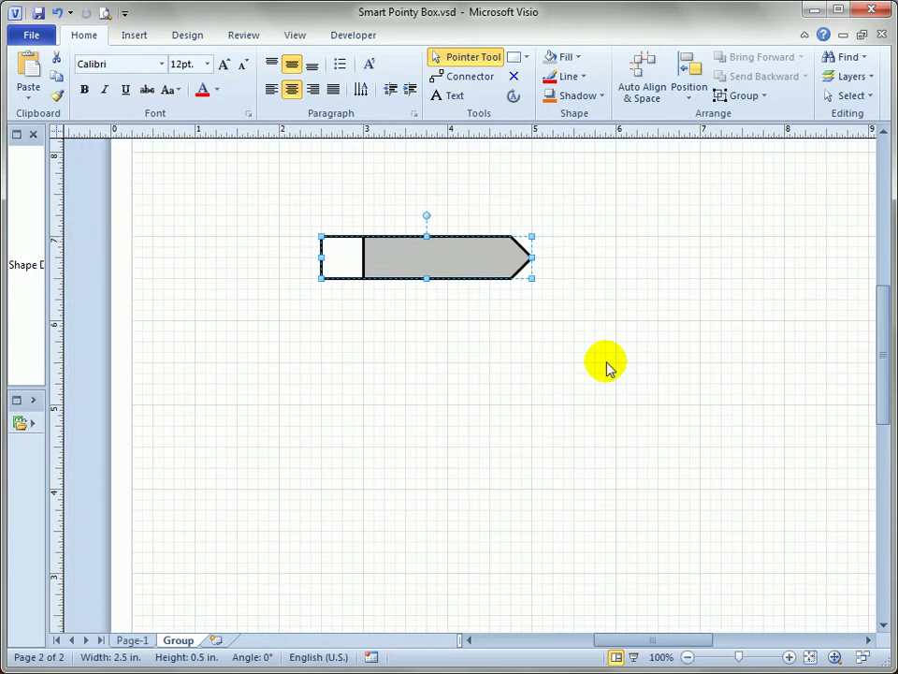
{"action": "left_click", "coordinate": [343, 248]}
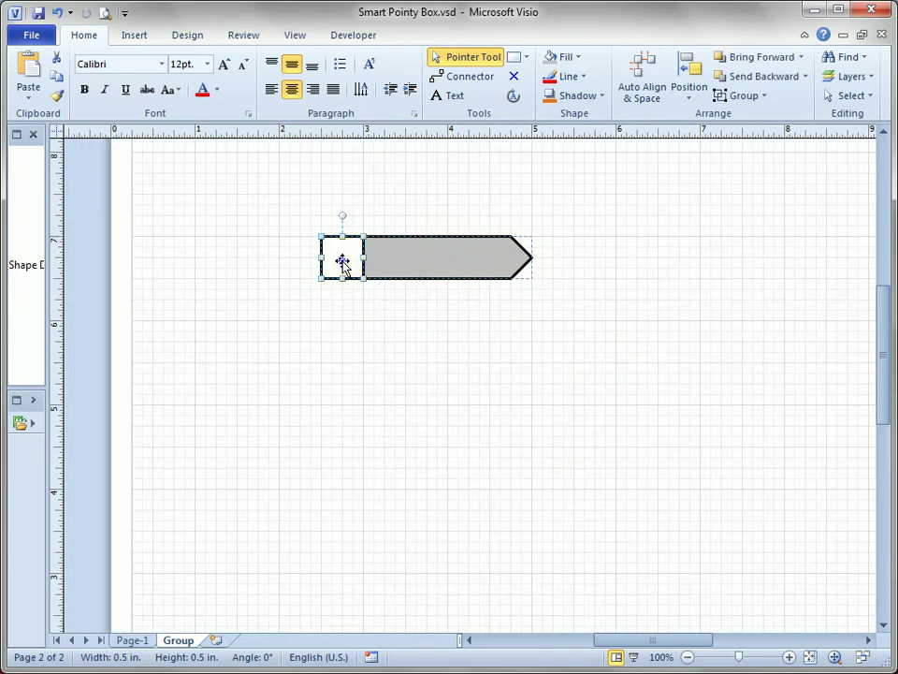
{"action": "right_click", "coordinate": [342, 264]}
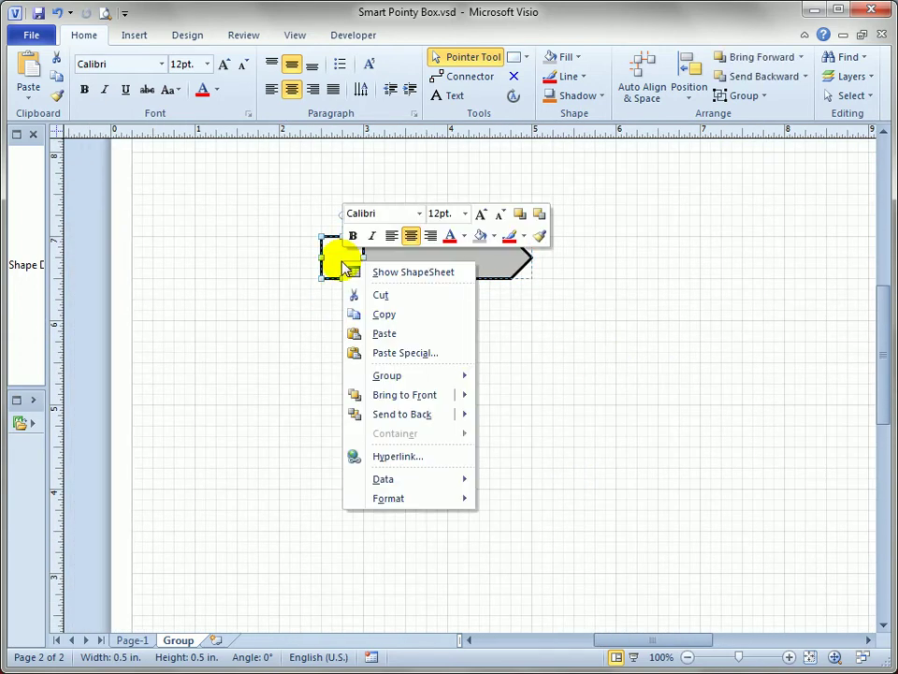
{"action": "left_click", "coordinate": [415, 273]}
{"action": "left_click", "coordinate": [874, 181]}
{"action": "left_click", "coordinate": [875, 181]}
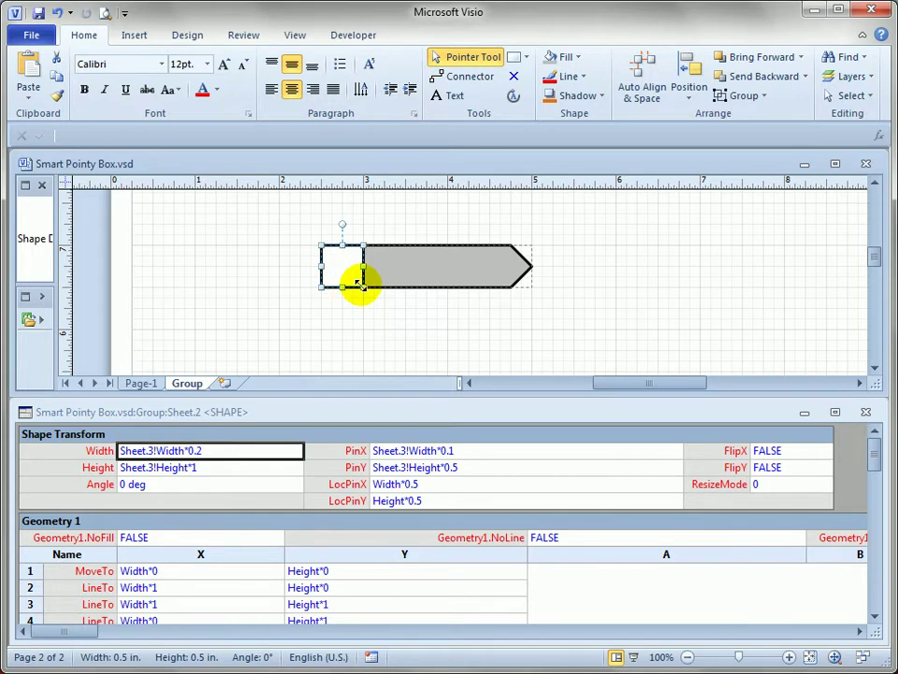
{"action": "left_click", "coordinate": [394, 322]}
{"action": "left_click", "coordinate": [417, 275]}
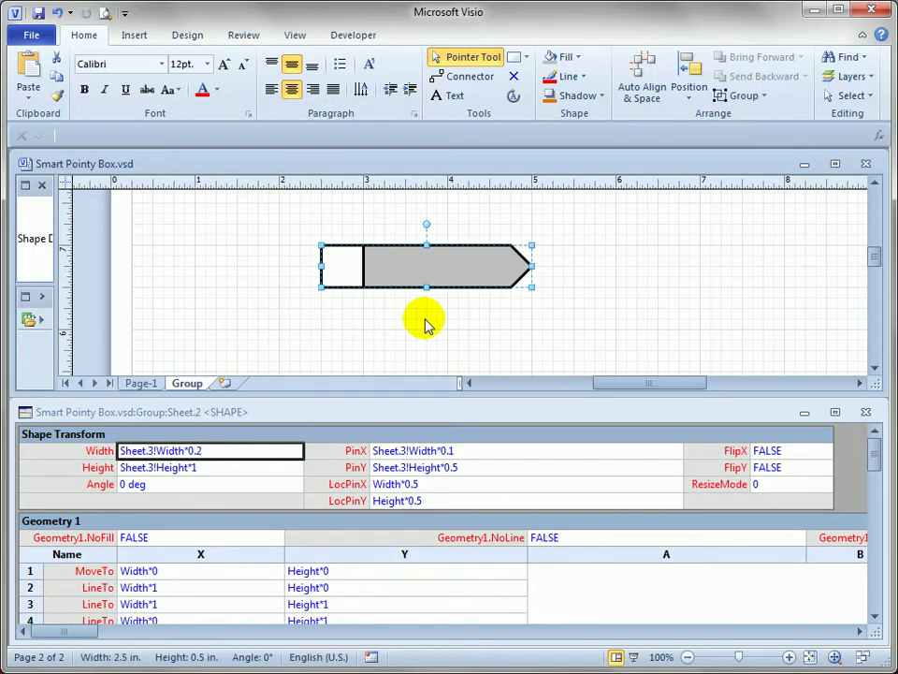
{"action": "left_click", "coordinate": [344, 267]}
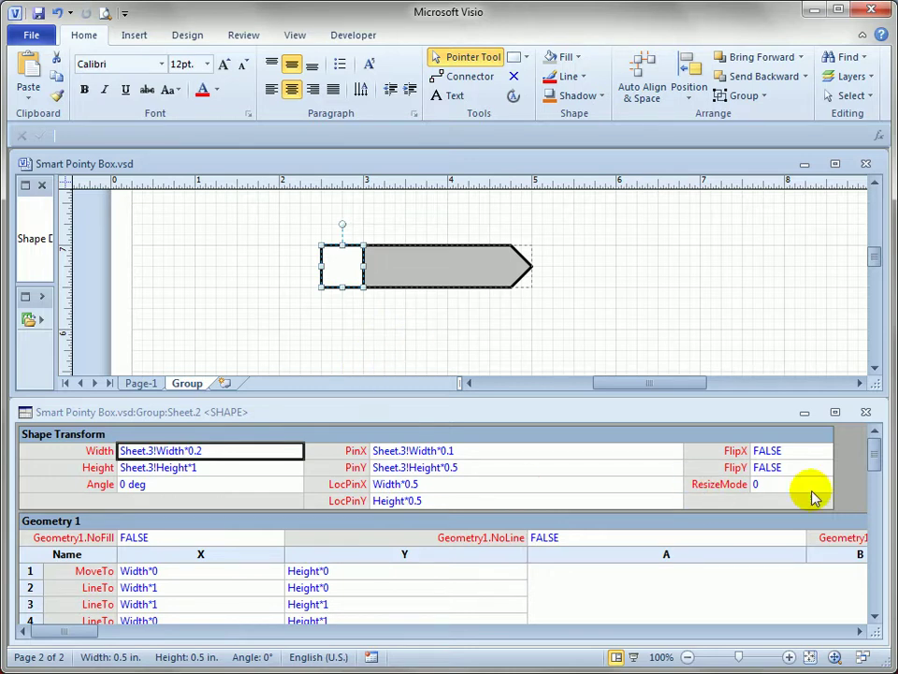
{"action": "left_click", "coordinate": [853, 465]}
Add a User-defined Cells section to the left box with a row named BoxWidth
{"action": "right_click", "coordinate": [851, 468]}
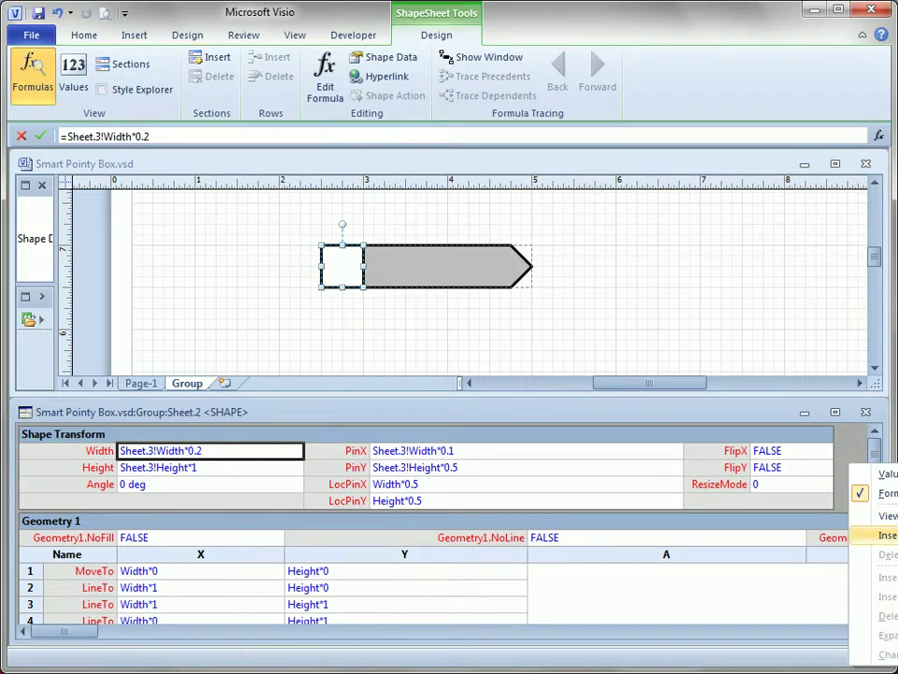
{"action": "left_click", "coordinate": [885, 535]}
{"action": "left_click", "coordinate": [379, 277]}
{"action": "left_click", "coordinate": [452, 427]}
{"action": "left_click", "coordinate": [148, 535]}
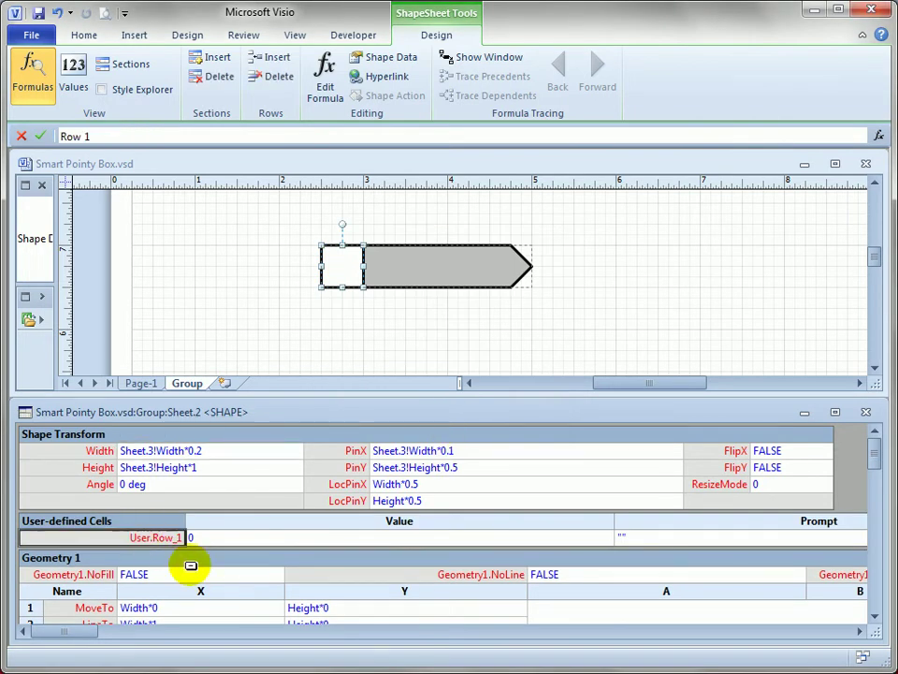
{"action": "type", "text": "BoxWidth"}
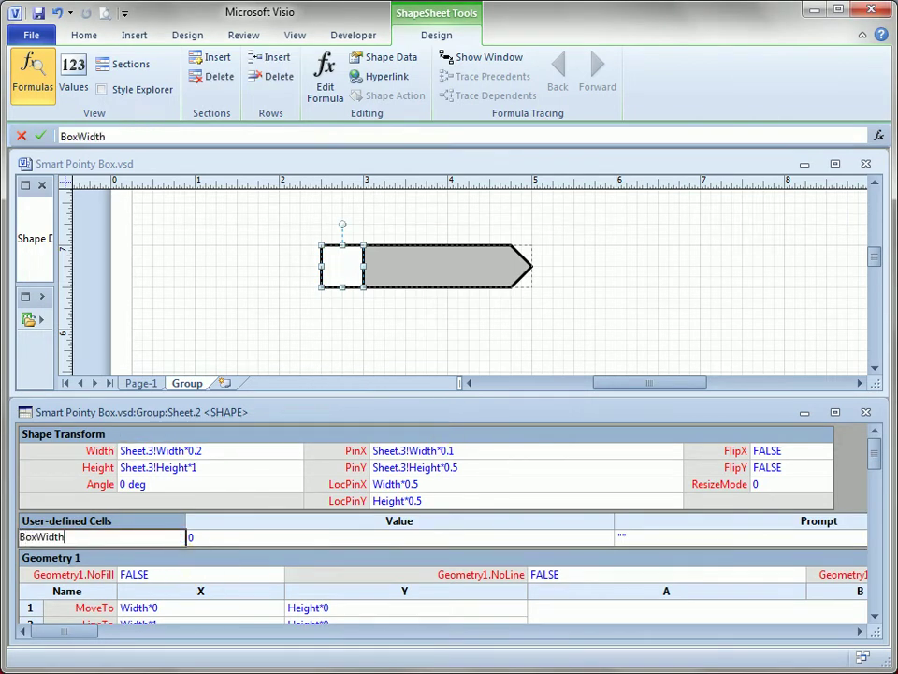
{"action": "key", "text": "Return"}
{"action": "key", "text": "Tab"}
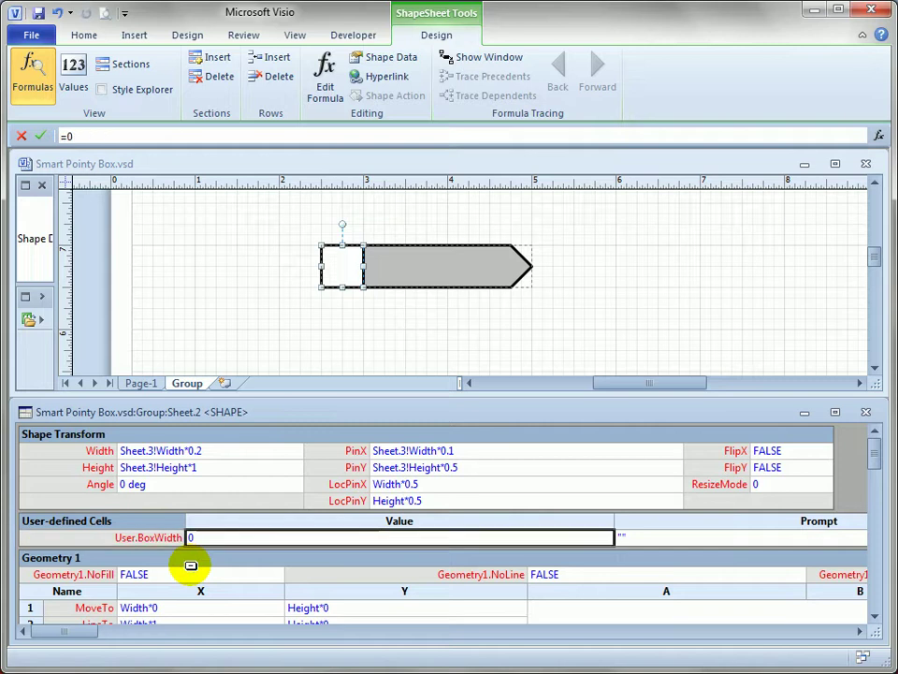
Set the box's BoxWidth value to Sheet.3!User.BoxWidth
{"action": "left_click", "coordinate": [157, 471]}
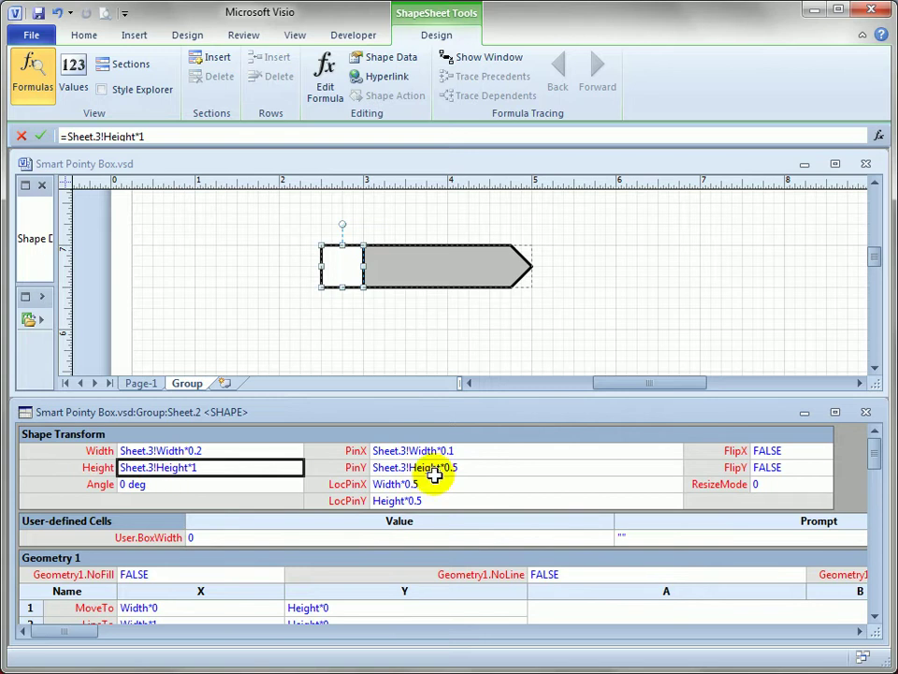
{"action": "left_click", "coordinate": [478, 450]}
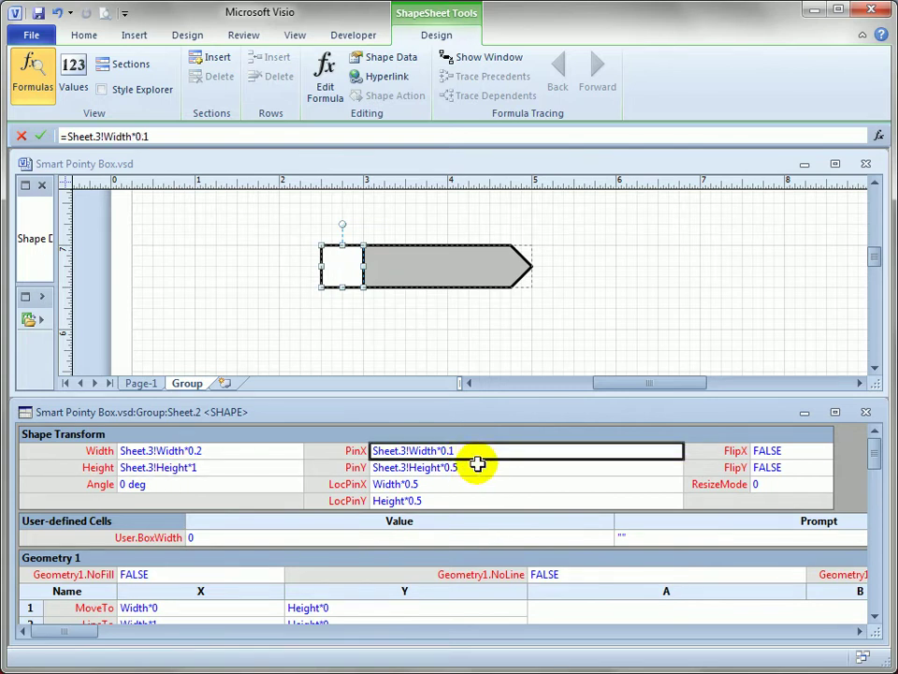
{"action": "left_click", "coordinate": [487, 469]}
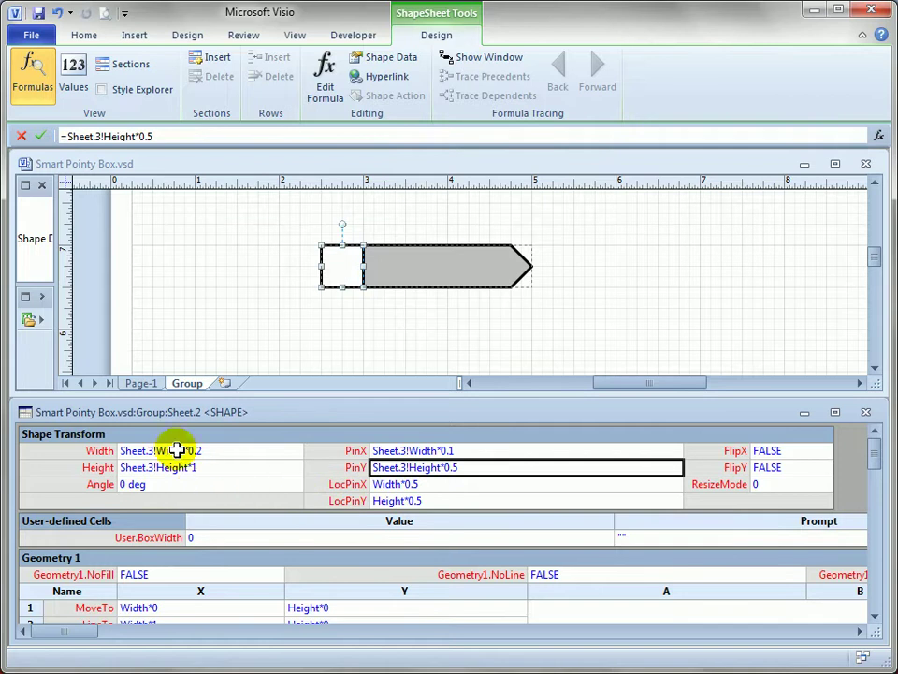
{"action": "left_click", "coordinate": [239, 539]}
{"action": "type", "text": "she"}
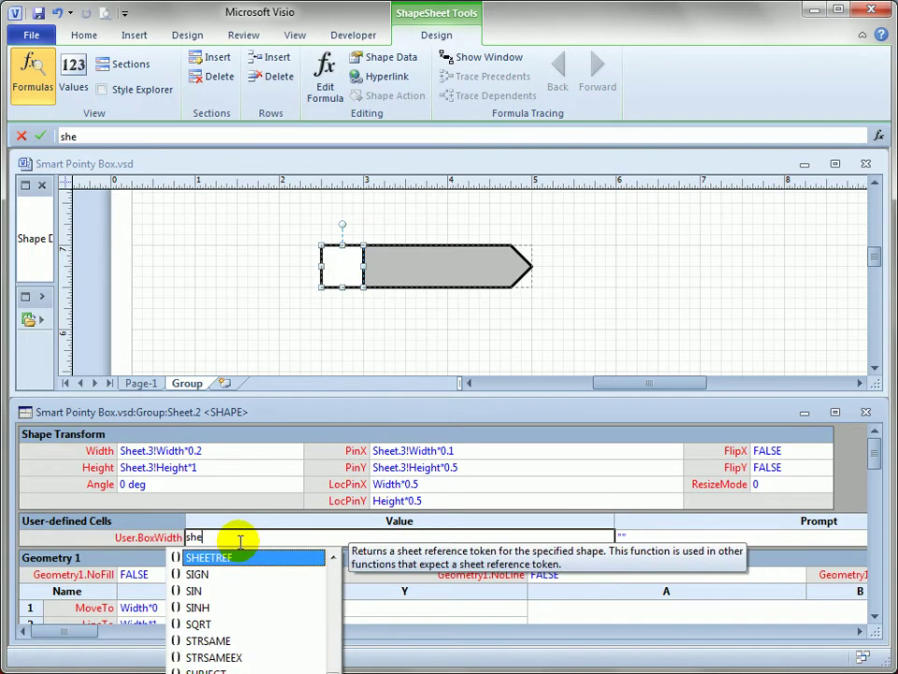
{"action": "type", "text": "et.3"}
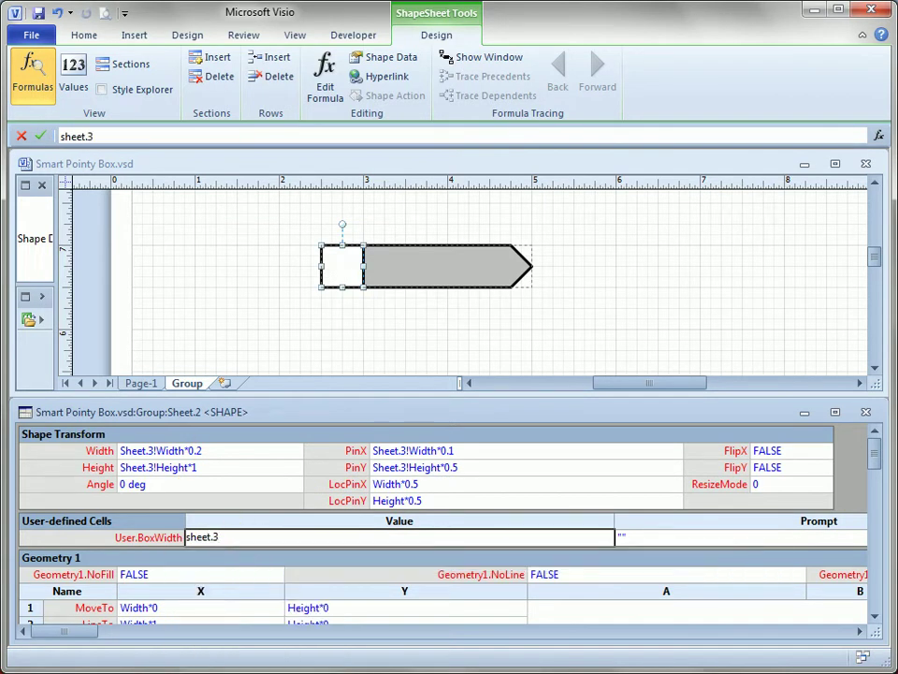
{"action": "type", "text": "!"}
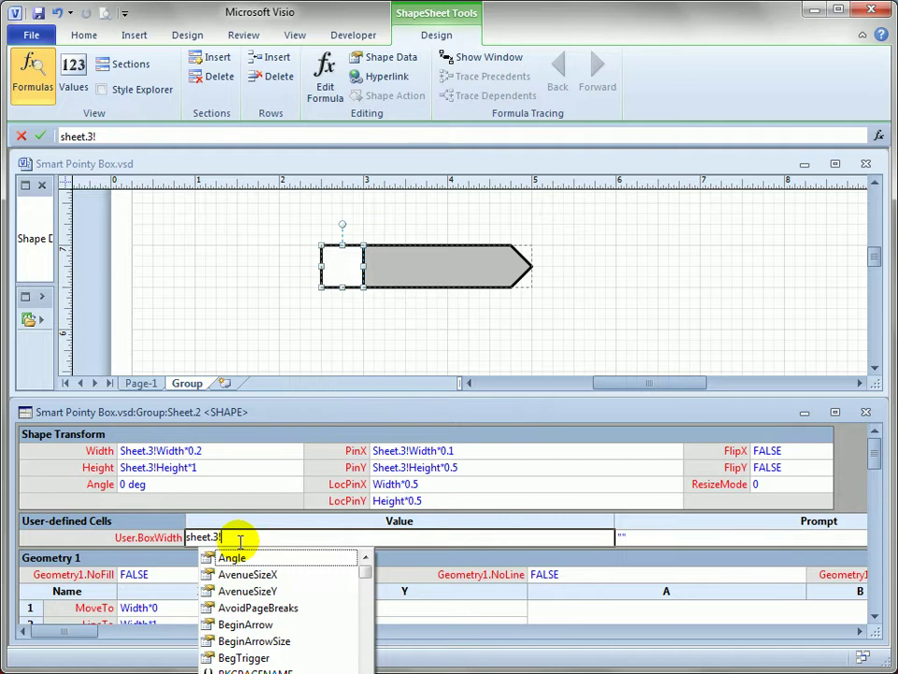
{"action": "type", "text": "us"}
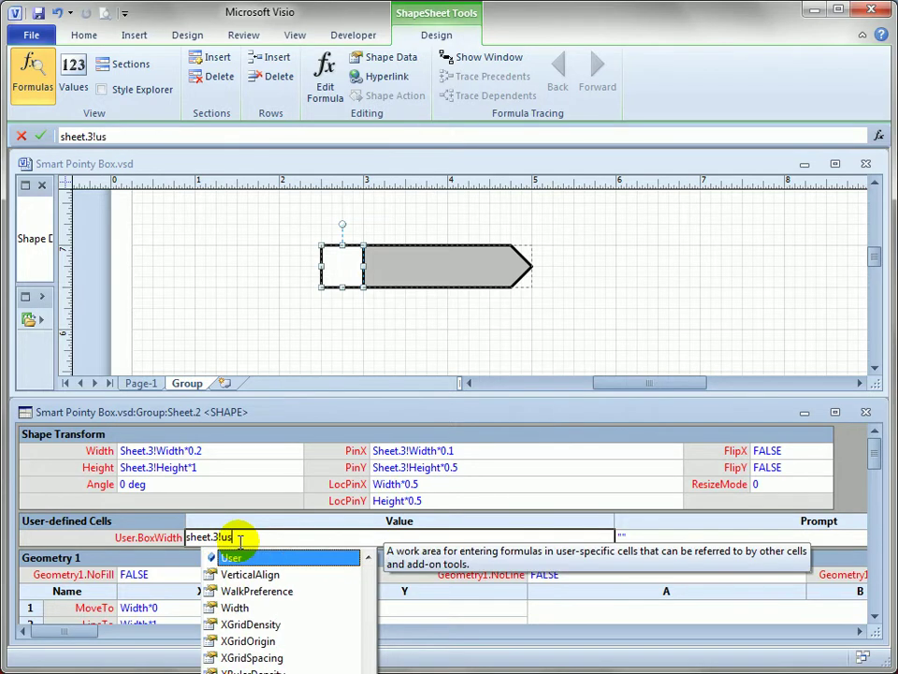
{"action": "type", "text": "er."}
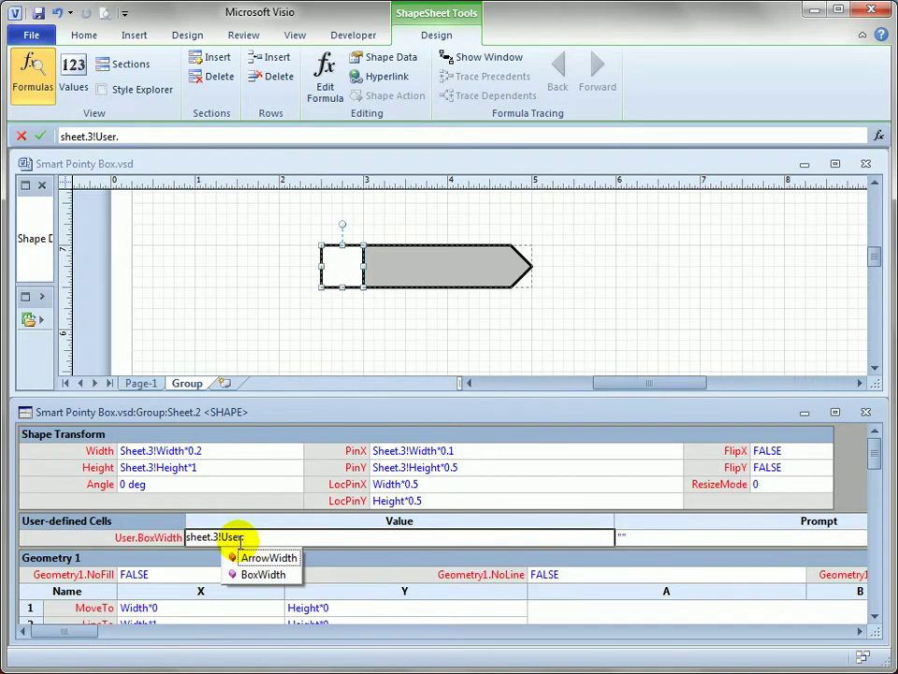
{"action": "key", "text": "Down"}
{"action": "key", "text": "Down"}
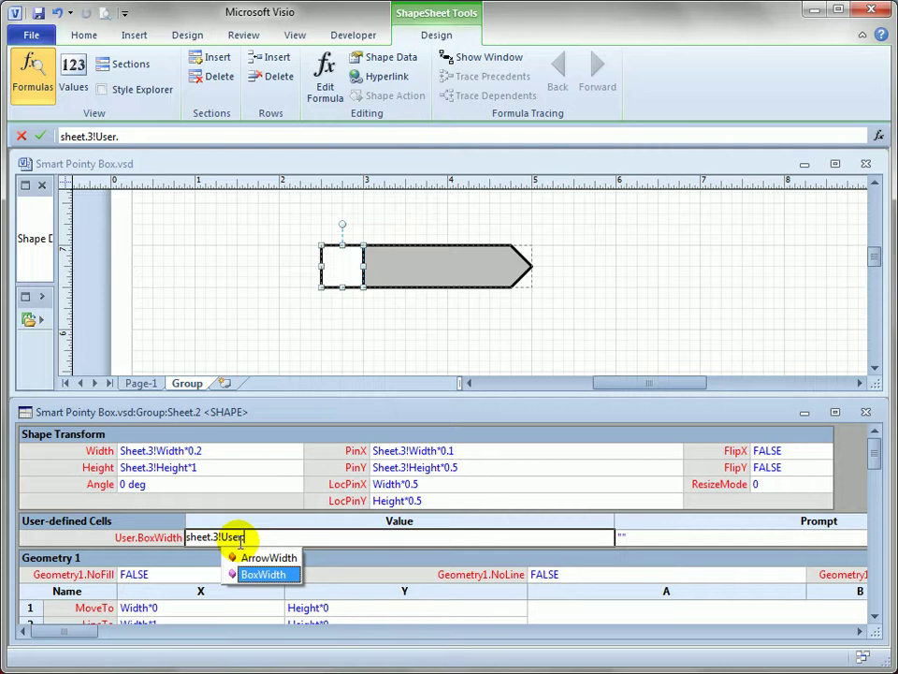
{"action": "key", "text": "Return"}
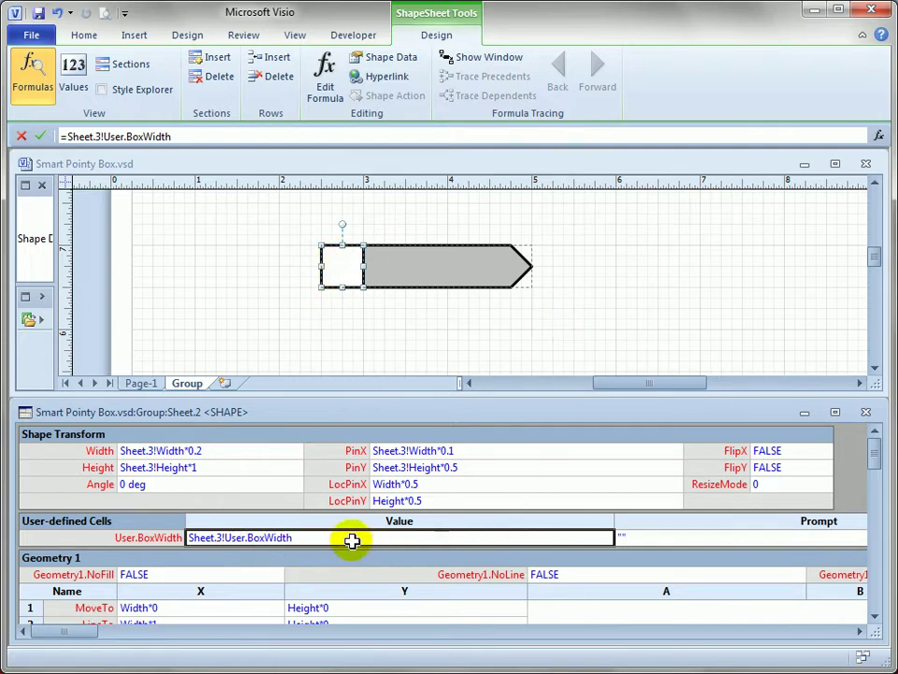
Replace the left box's Width formula with =GUARD(User.BoxWidth)
{"action": "left_click", "coordinate": [243, 452]}
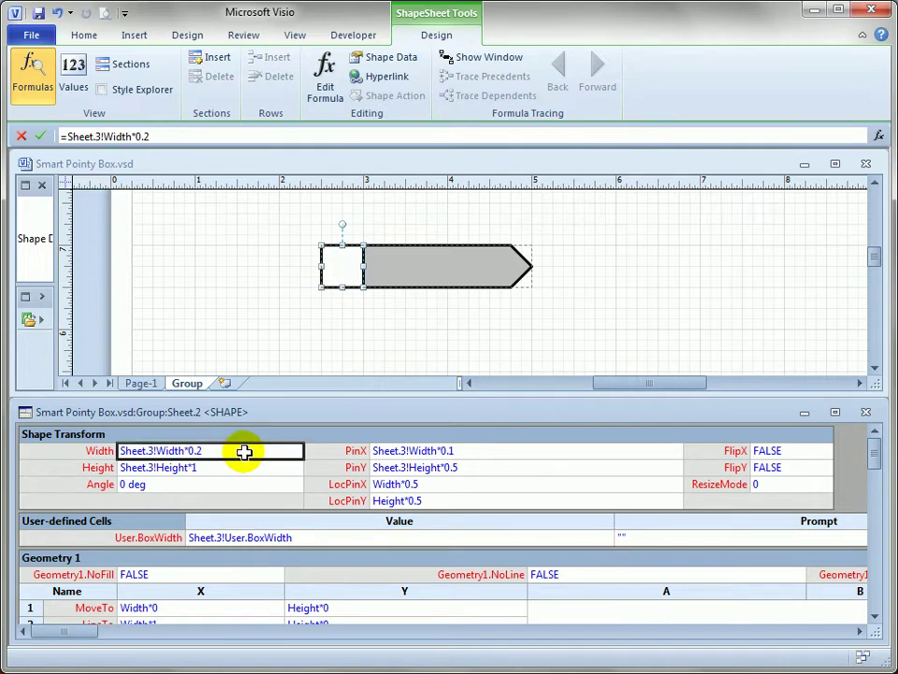
{"action": "type", "text": "guar"}
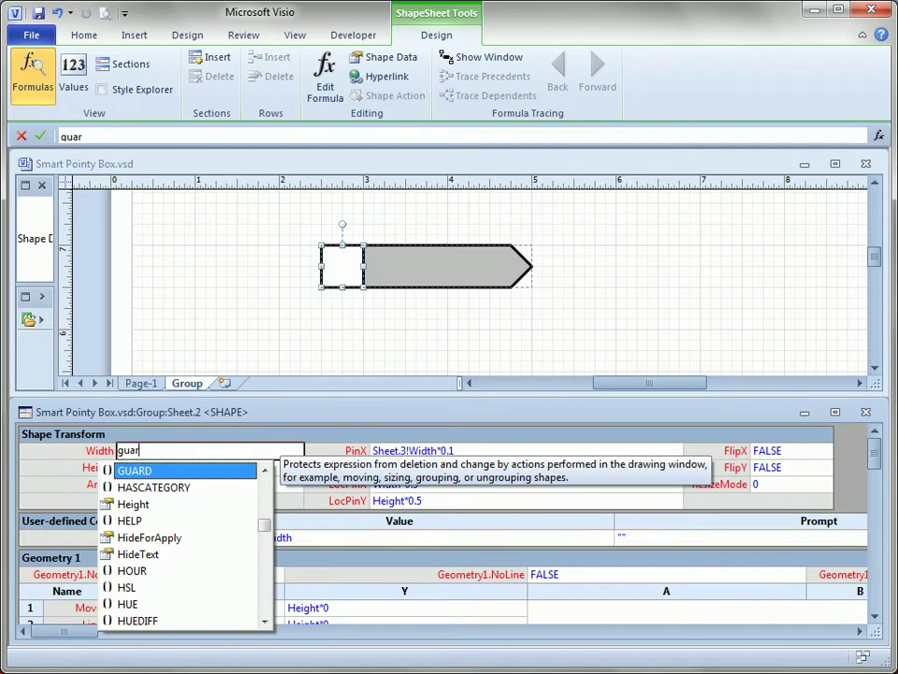
{"action": "type", "text": "d("}
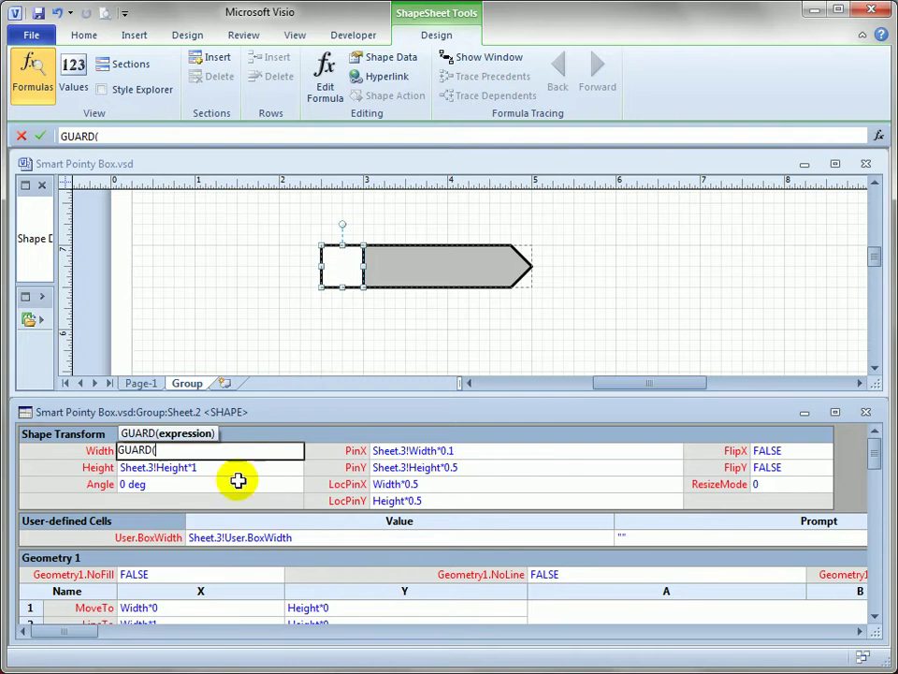
{"action": "left_click", "coordinate": [263, 540]}
{"action": "type", "text": ")"}
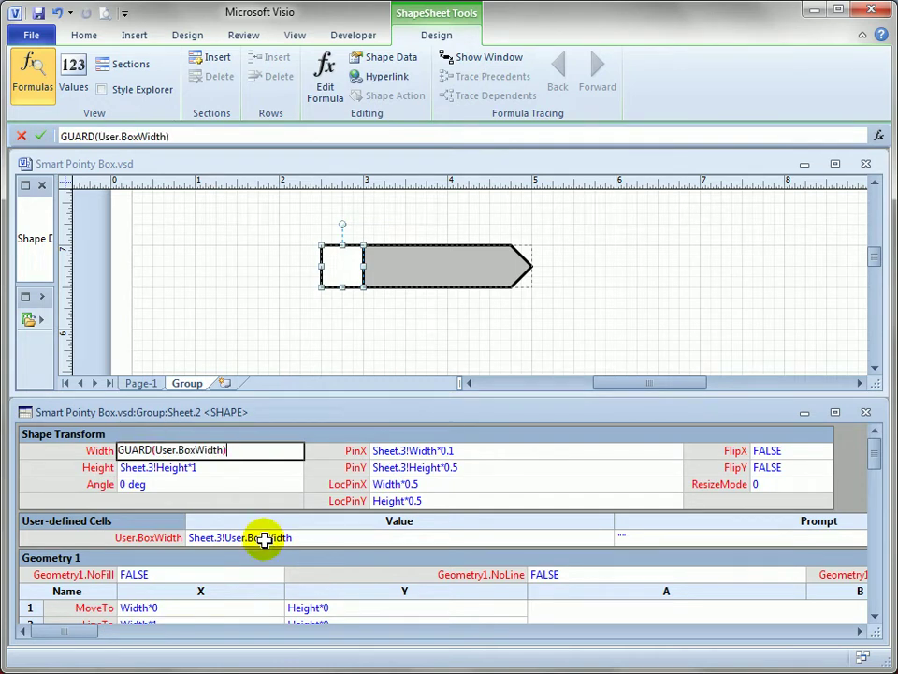
{"action": "key", "text": "Home"}
{"action": "type", "text": "="}
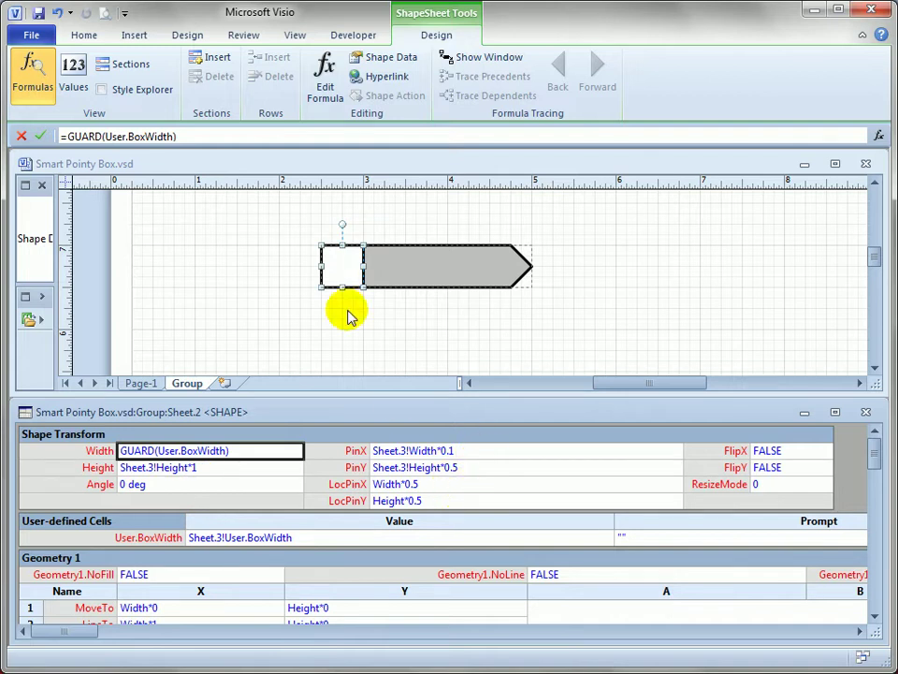
Set the box's LocPinX to Width*0 and LocPinY to Height*0, then rotate it to test the pivot
{"action": "left_click", "coordinate": [386, 158]}
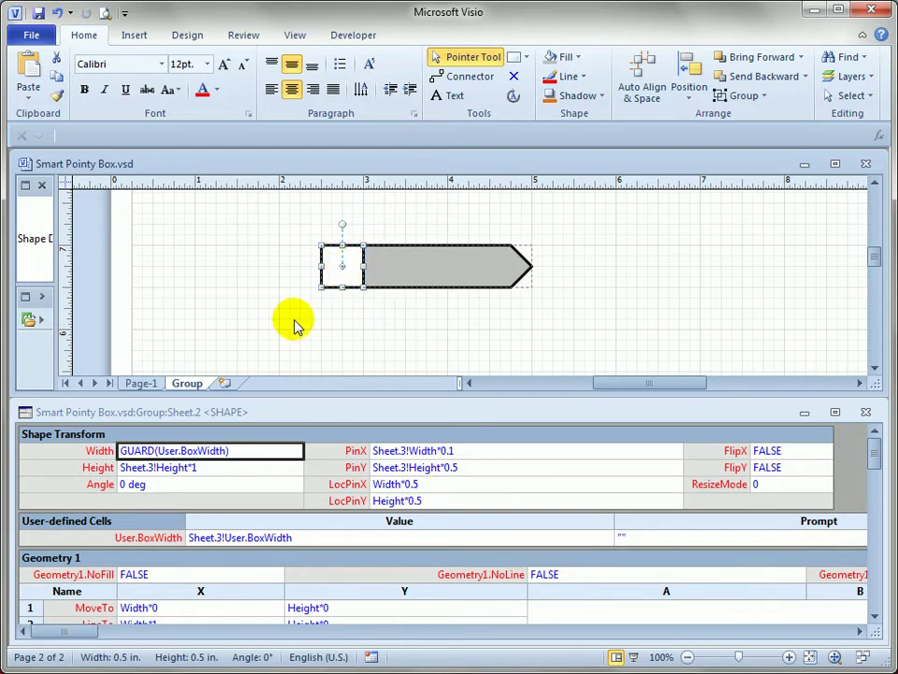
{"action": "left_click", "coordinate": [440, 484]}
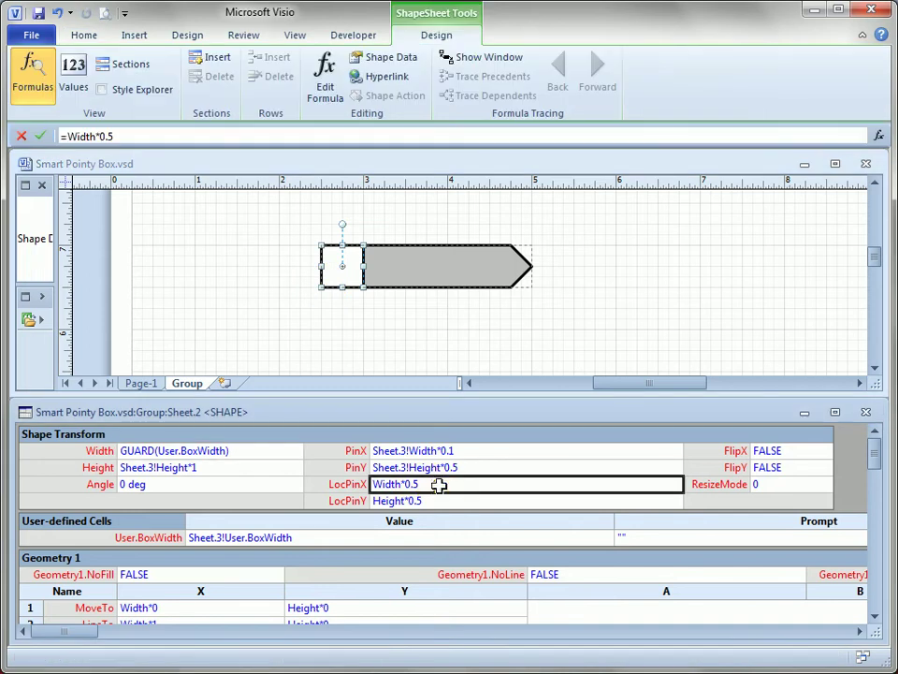
{"action": "type", "text": "0"}
{"action": "key", "text": "Return"}
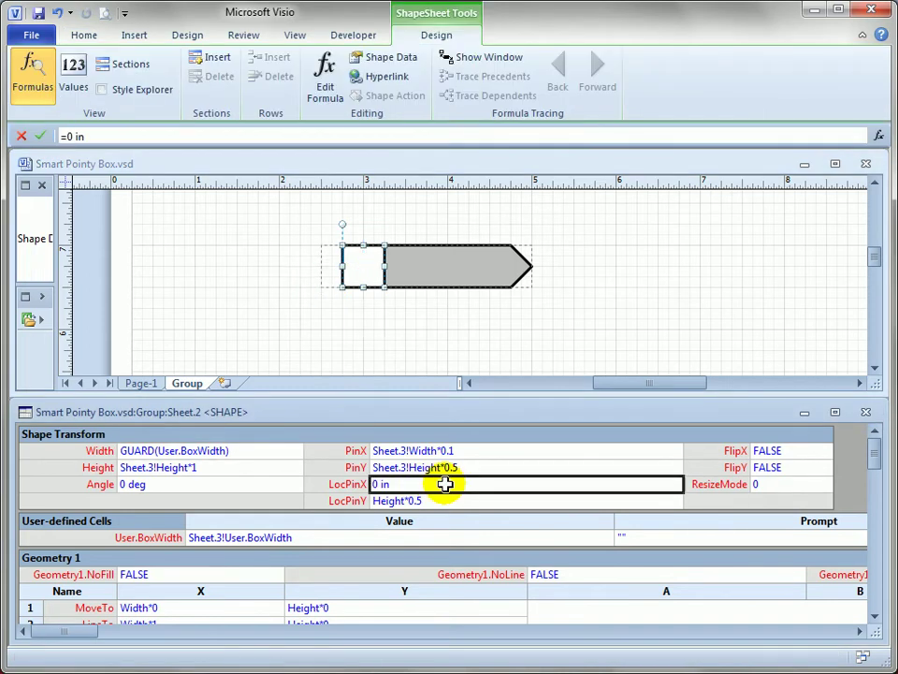
{"action": "key", "text": "Down"}
{"action": "type", "text": "0"}
{"action": "key", "text": "BackSpace"}
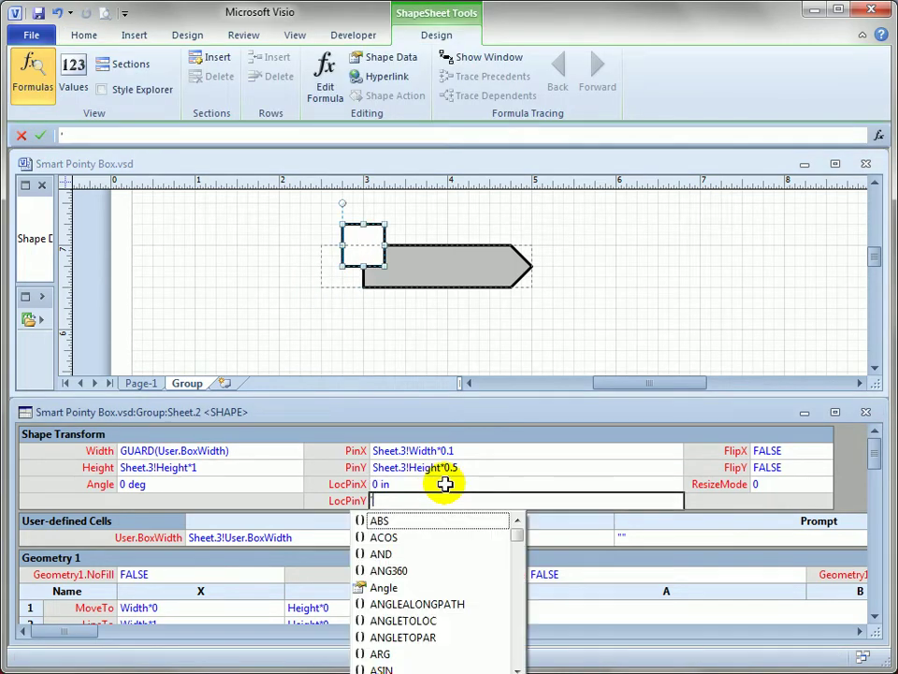
{"action": "key", "text": "Escape"}
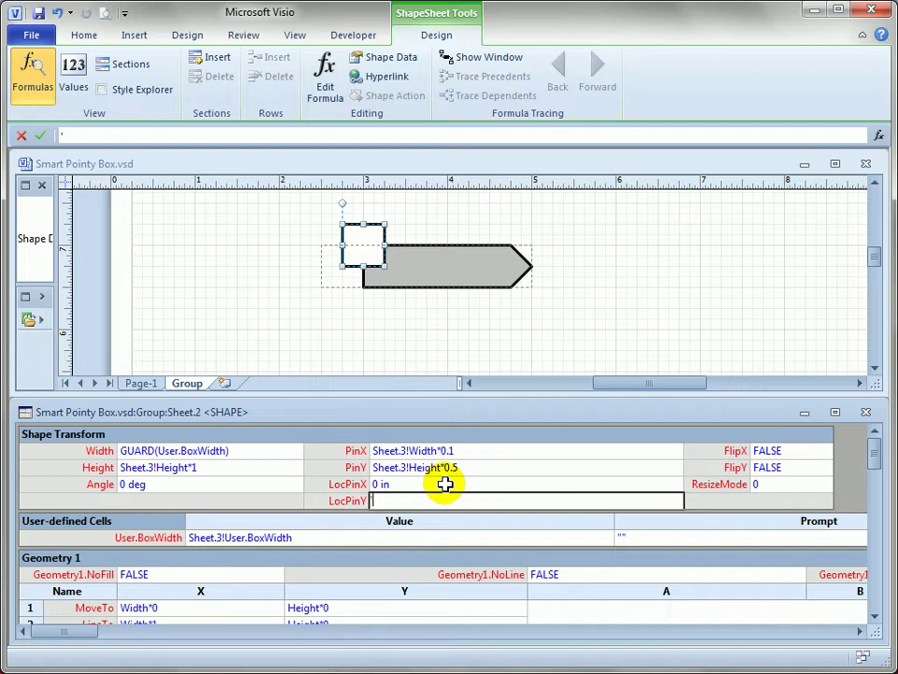
{"action": "key", "text": "Escape"}
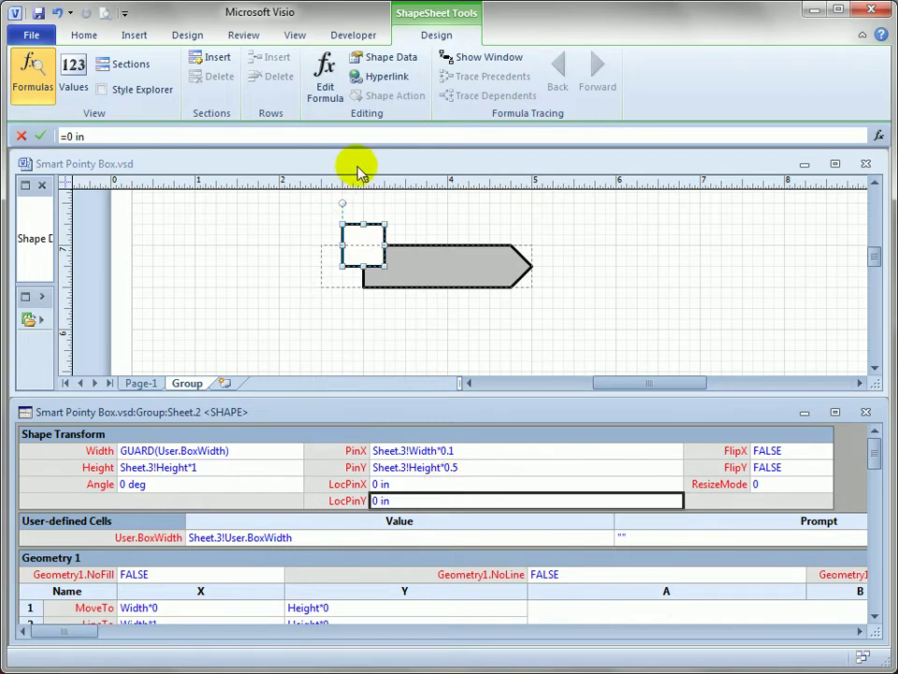
{"action": "left_click", "coordinate": [345, 206]}
{"action": "mouse_move", "coordinate": [343, 204]}
{"action": "left_mouse_down"}
{"action": "mouse_move", "coordinate": [305, 202]}
{"action": "mouse_move", "coordinate": [353, 207]}
{"action": "mouse_move", "coordinate": [337, 206]}
{"action": "left_mouse_up"}
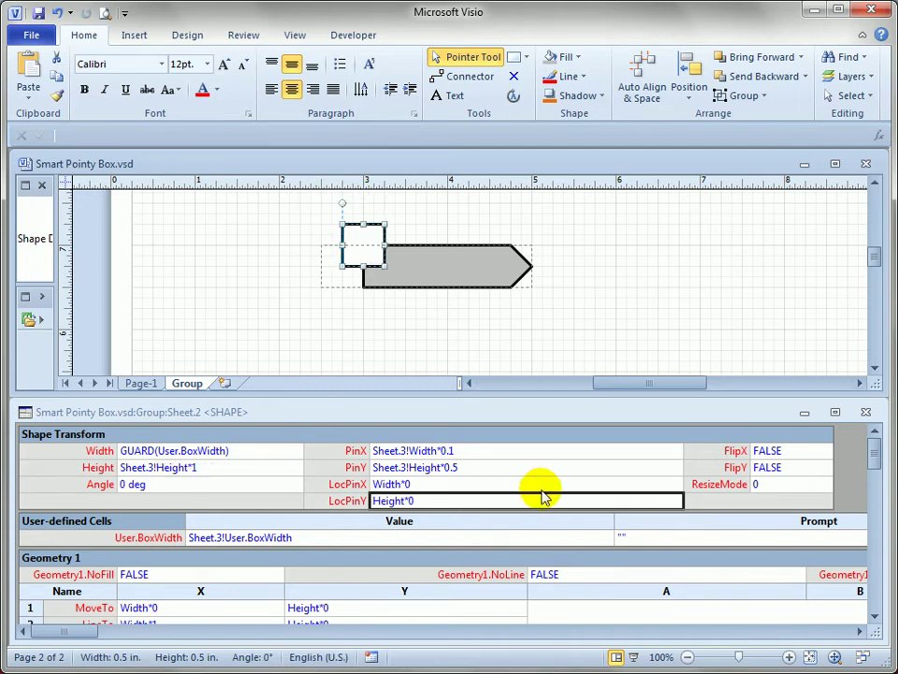
Set the box's PinX and PinY to 0 and review the pin and loc-pin formulas
{"action": "left_click", "coordinate": [437, 485]}
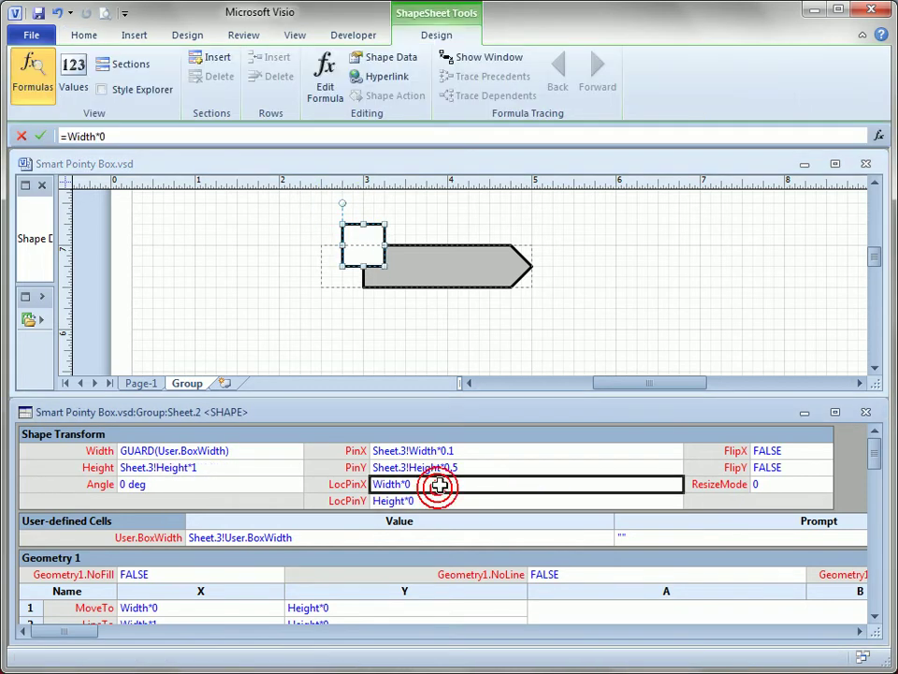
{"action": "left_click", "coordinate": [475, 450]}
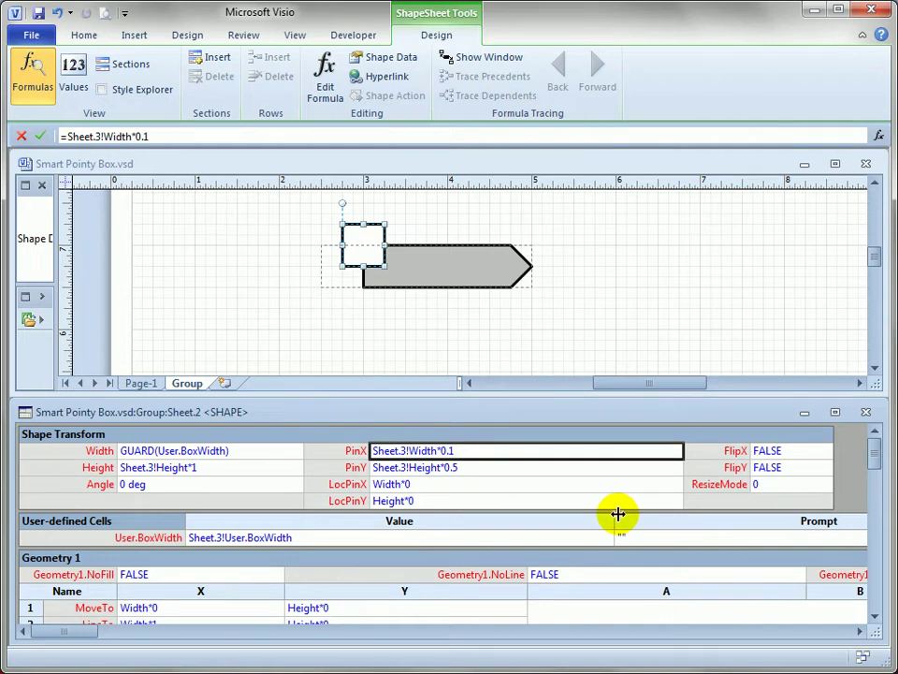
{"action": "type", "text": "0"}
{"action": "key", "text": "Return"}
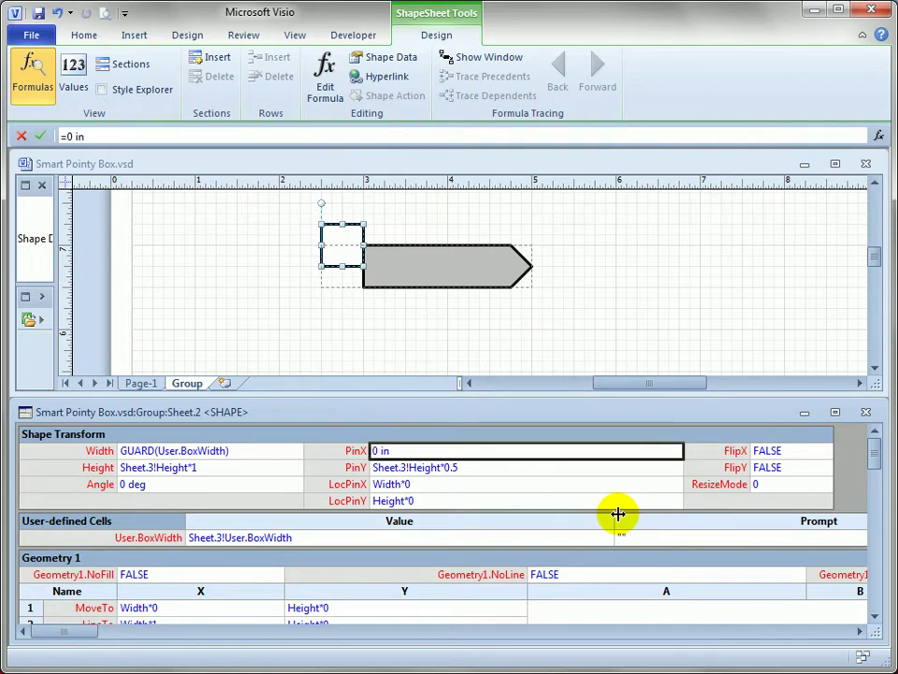
{"action": "key", "text": "Down"}
{"action": "type", "text": "0"}
{"action": "key", "text": "Return"}
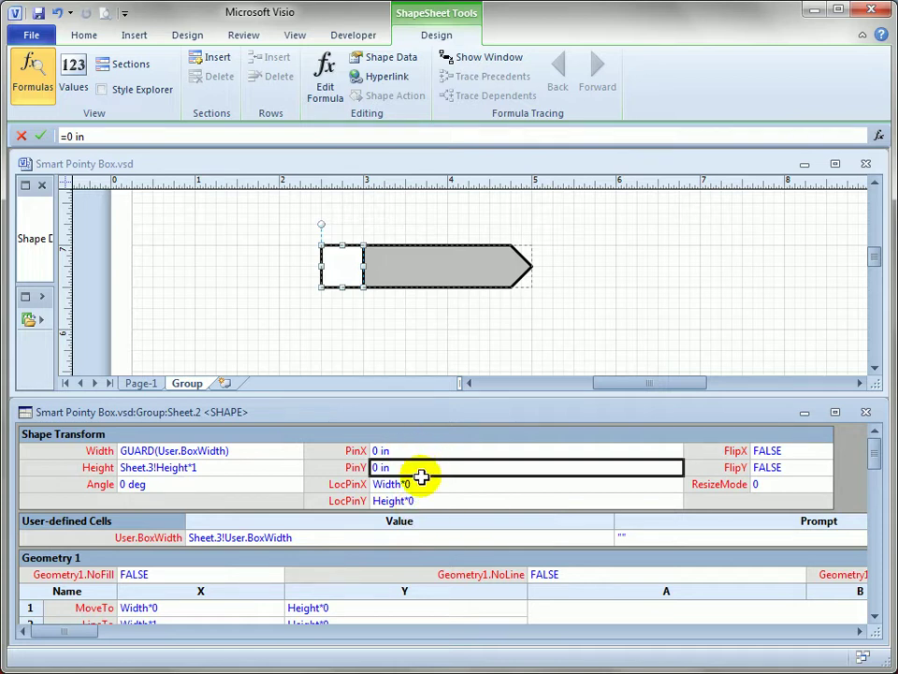
{"action": "left_click", "coordinate": [400, 452]}
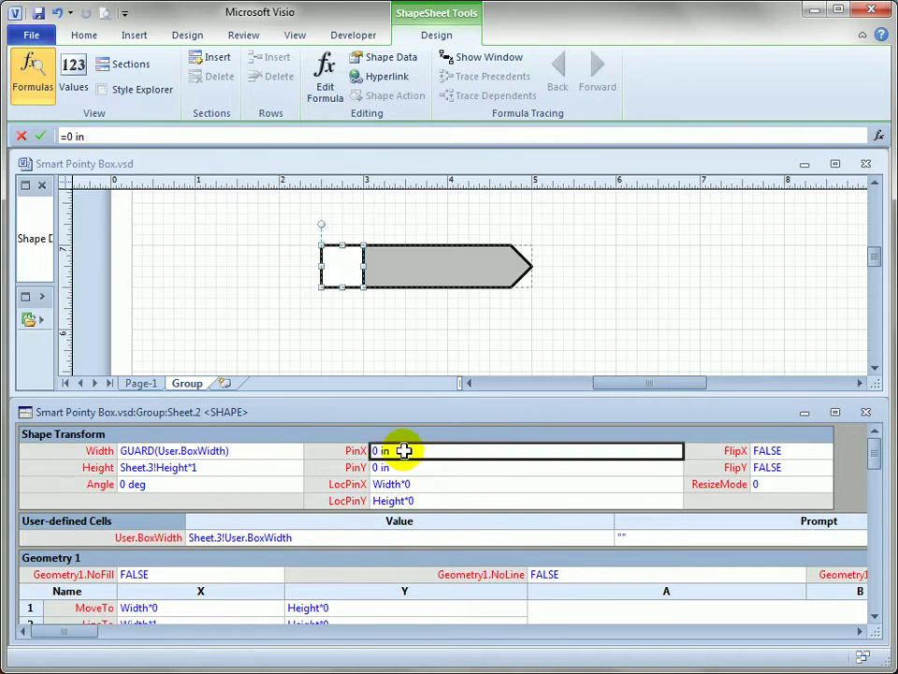
{"action": "left_click", "coordinate": [435, 498]}
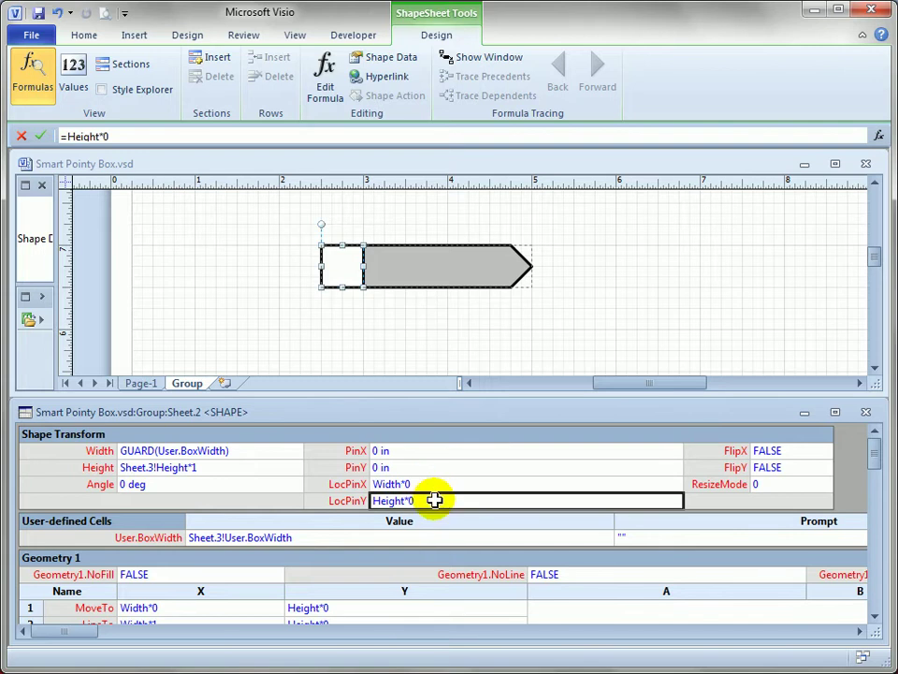
{"action": "left_click", "coordinate": [437, 485]}
{"action": "left_click", "coordinate": [437, 499]}
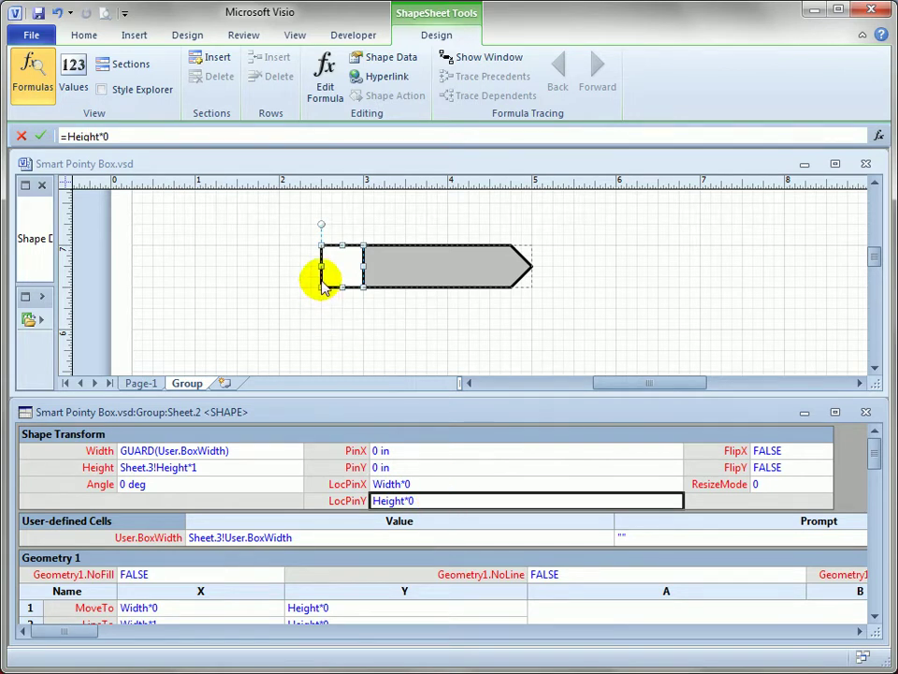
{"action": "left_click", "coordinate": [432, 450]}
{"action": "left_click", "coordinate": [433, 467]}
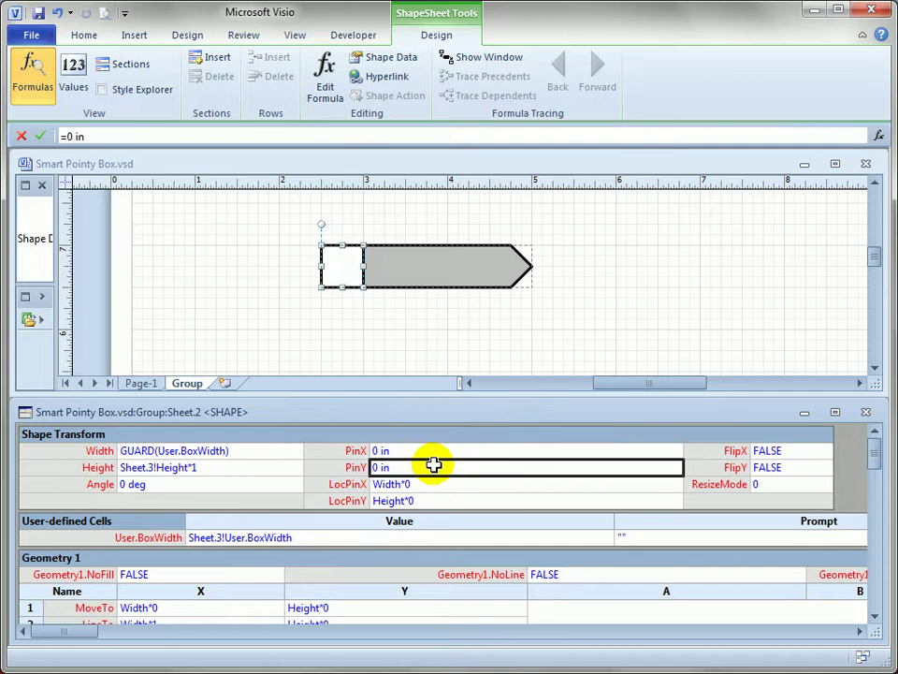
Change PinX and PinY to GUARD(0)
{"action": "left_click", "coordinate": [450, 452]}
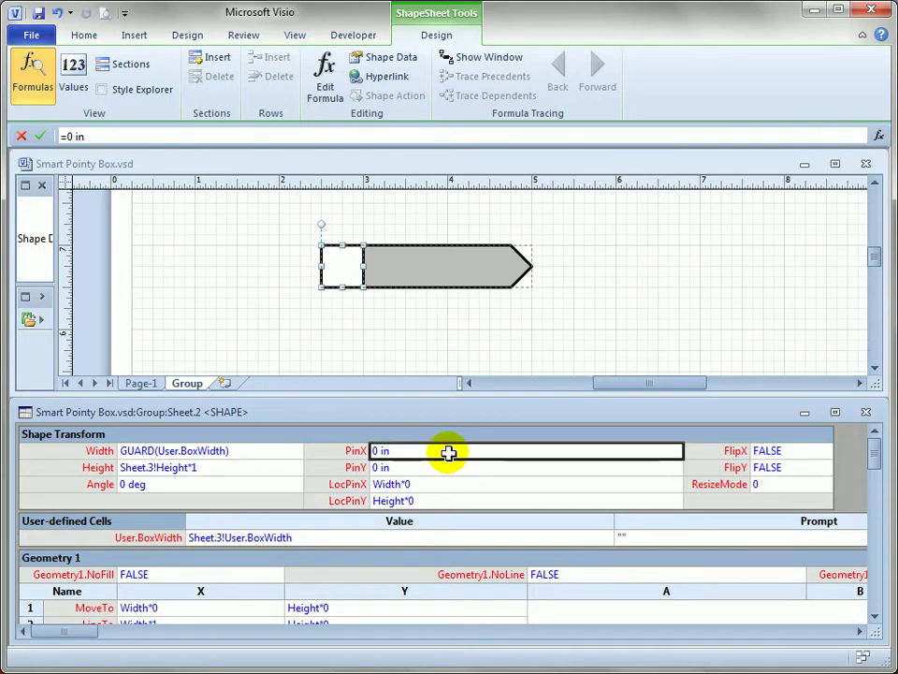
{"action": "type", "text": "guar"}
{"action": "key", "text": "Tab"}
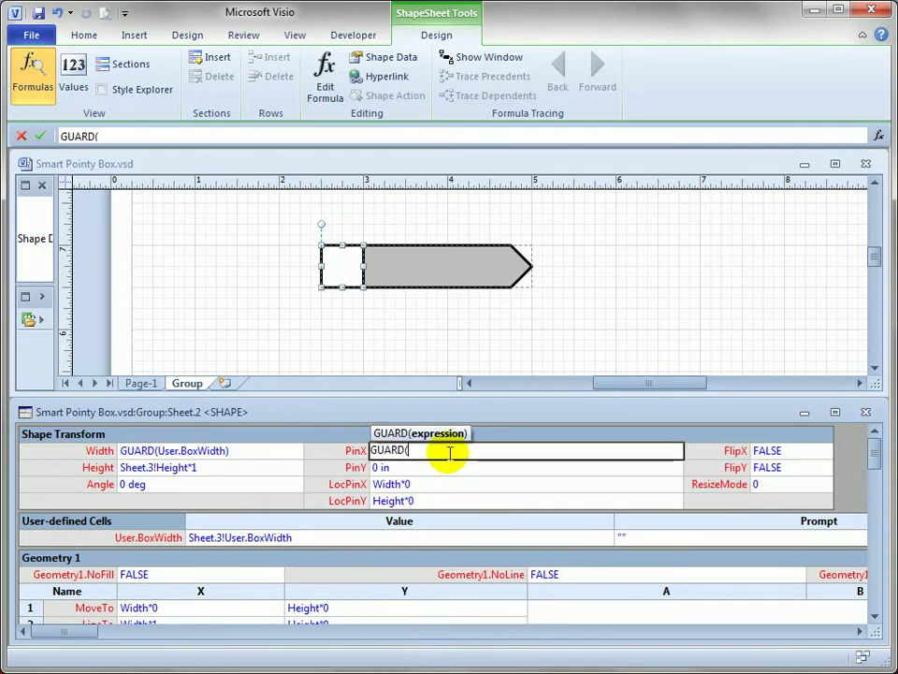
{"action": "type", "text": "0)"}
{"action": "key", "text": "Return"}
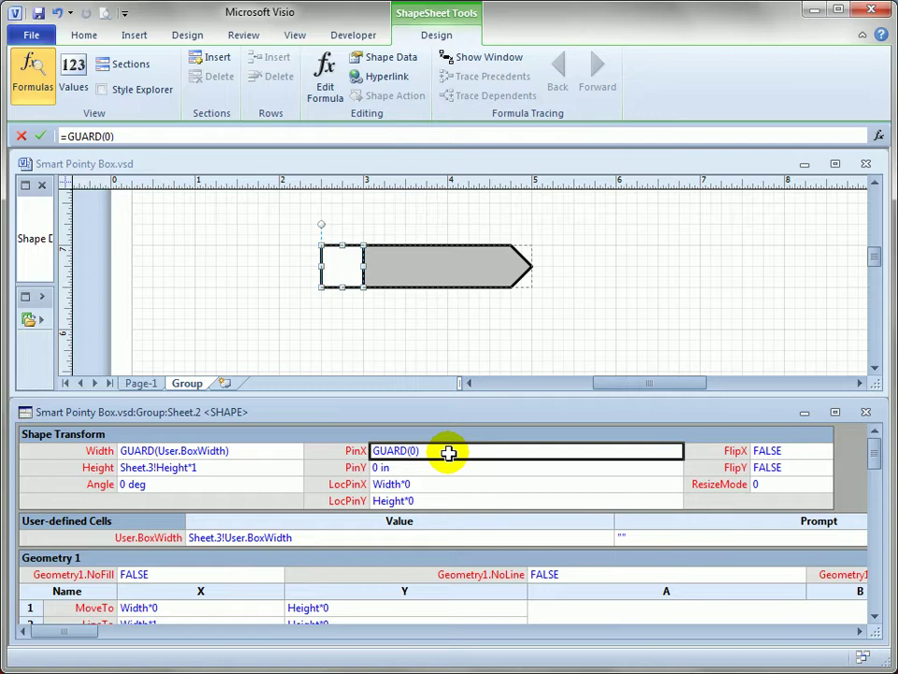
{"action": "key", "text": "Down"}
{"action": "type", "text": "GUARD(0)"}
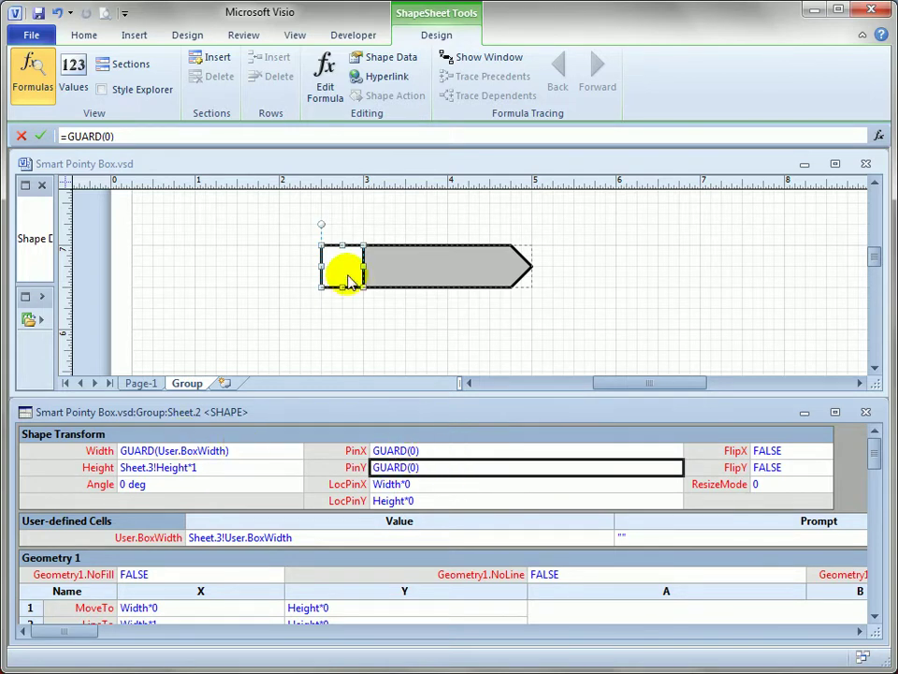
Test-stretch the small left box taller, then undo the change
{"action": "left_click", "coordinate": [384, 333]}
{"action": "left_click", "coordinate": [339, 260]}
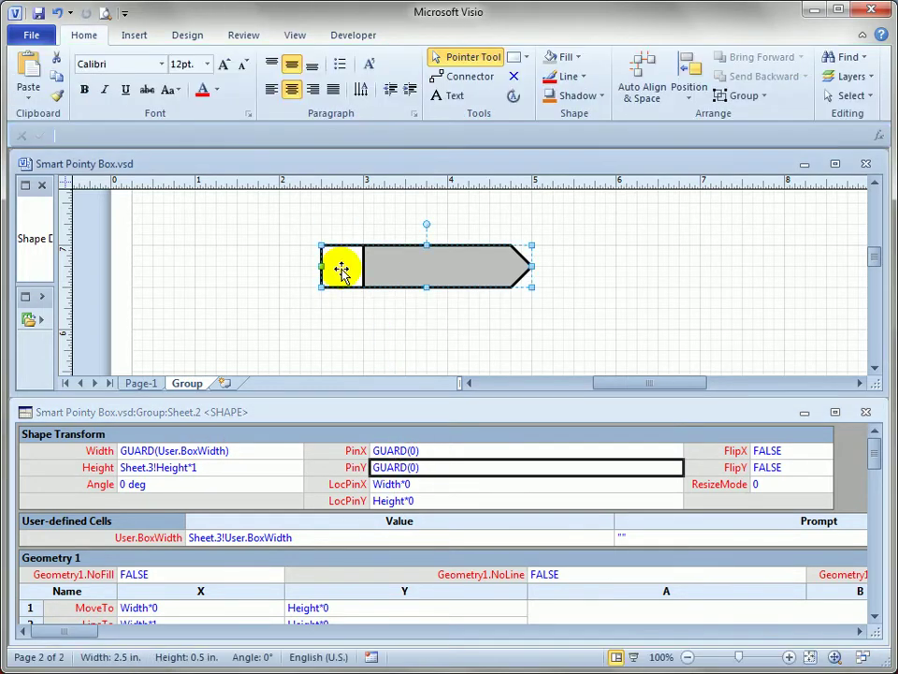
{"action": "left_click", "coordinate": [342, 269]}
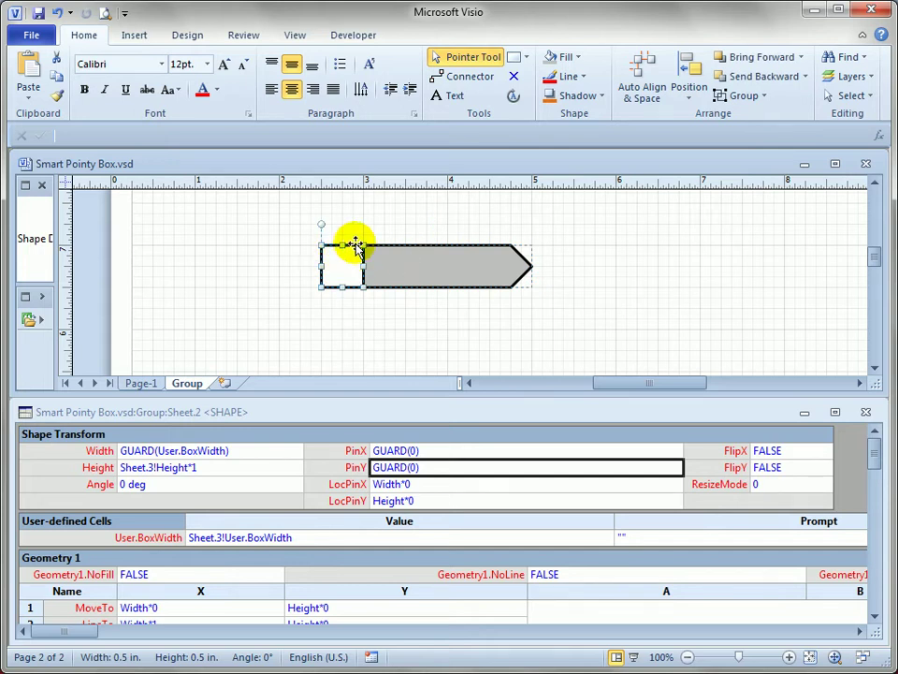
{"action": "left_click_drag", "start_coordinate": [343, 244], "coordinate": [345, 221]}
{"action": "key", "text": "ctrl+z"}
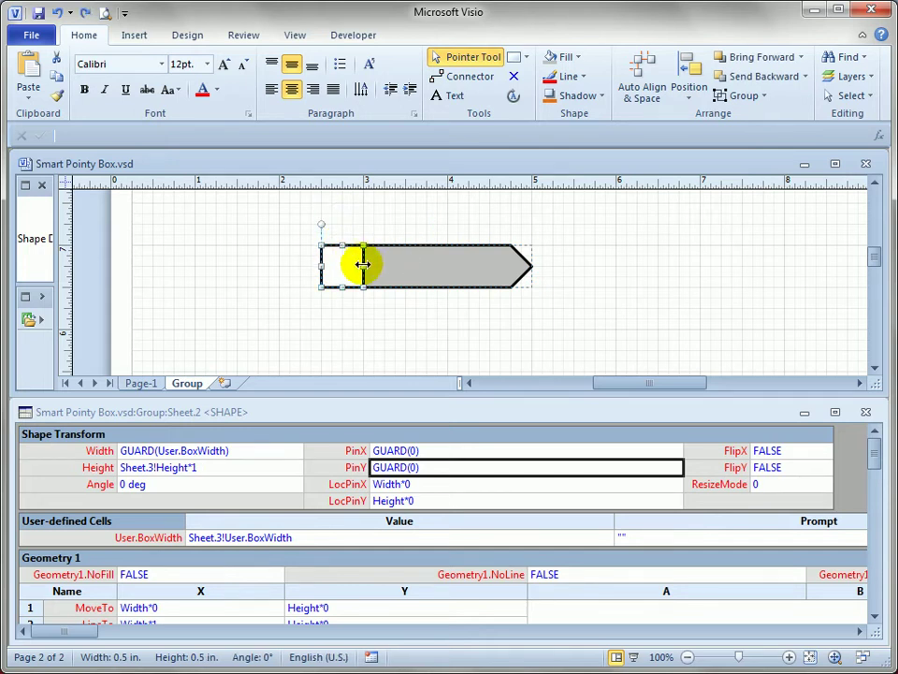
Change the box's Height formula to GUARD(Sheet.3!Height)
{"action": "left_click", "coordinate": [226, 469]}
{"action": "left_click", "coordinate": [253, 476]}
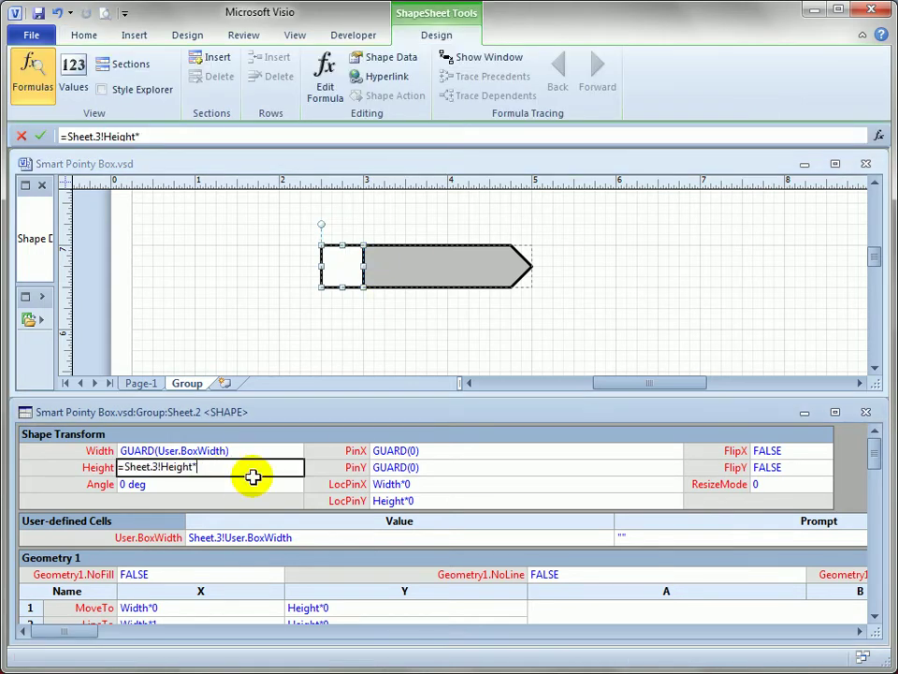
{"action": "key", "text": "BackSpace"}
{"action": "type", "text": ")"}
{"action": "type", "text": "guard("}
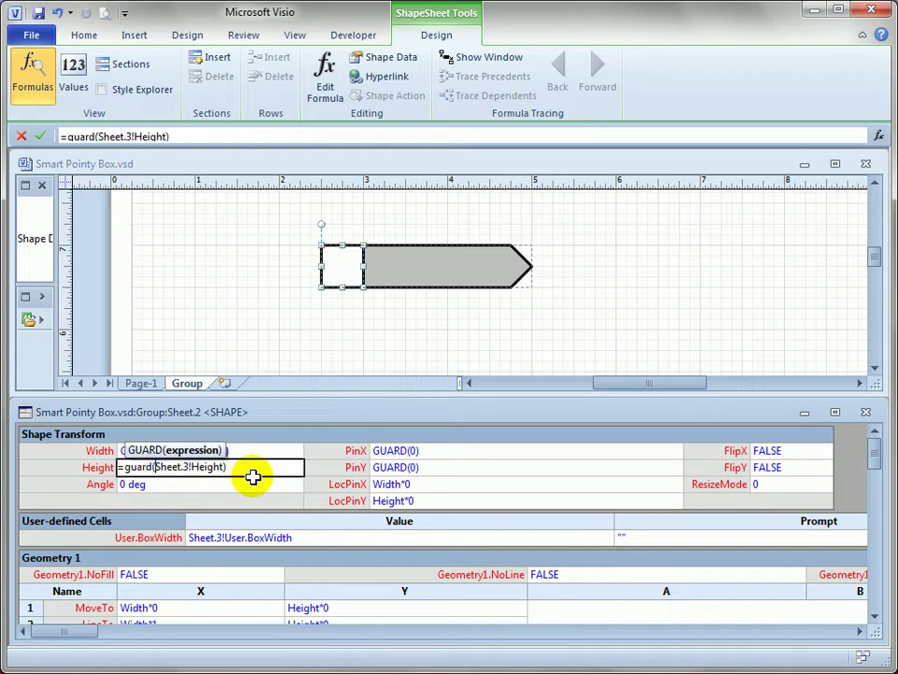
{"action": "key", "text": "Return"}
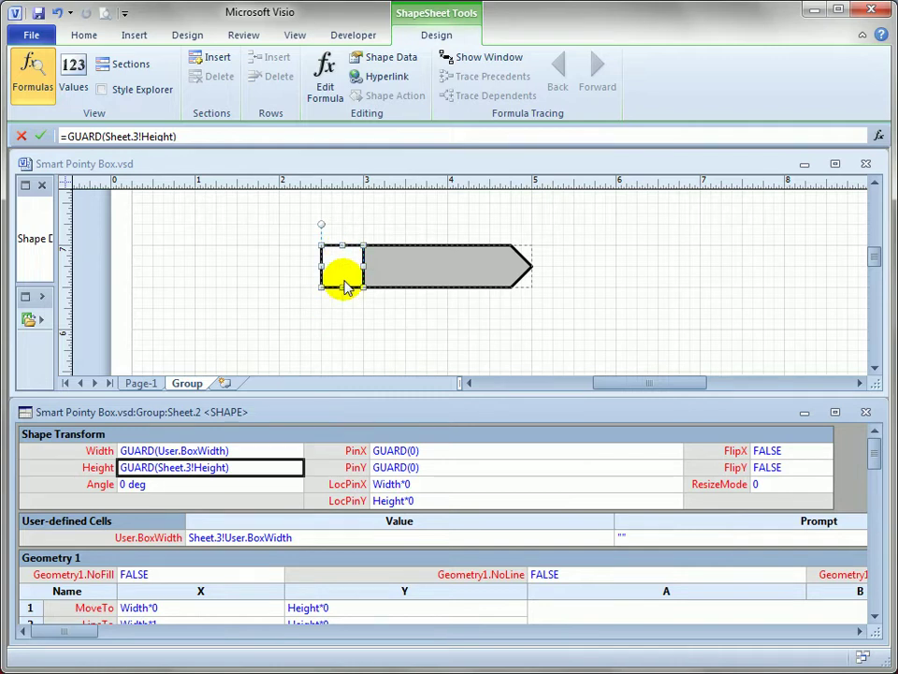
Close the ShapeSheet and stretch the group to 4 in wide, leaving the box square
{"action": "left_click", "coordinate": [865, 411]}
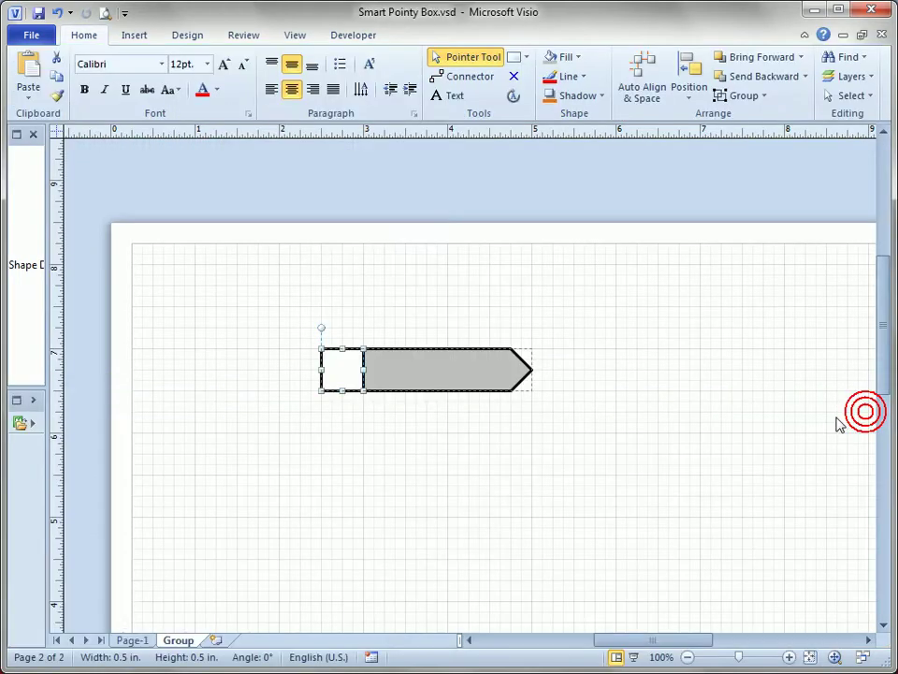
{"action": "left_click", "coordinate": [753, 443]}
{"action": "left_click", "coordinate": [529, 375]}
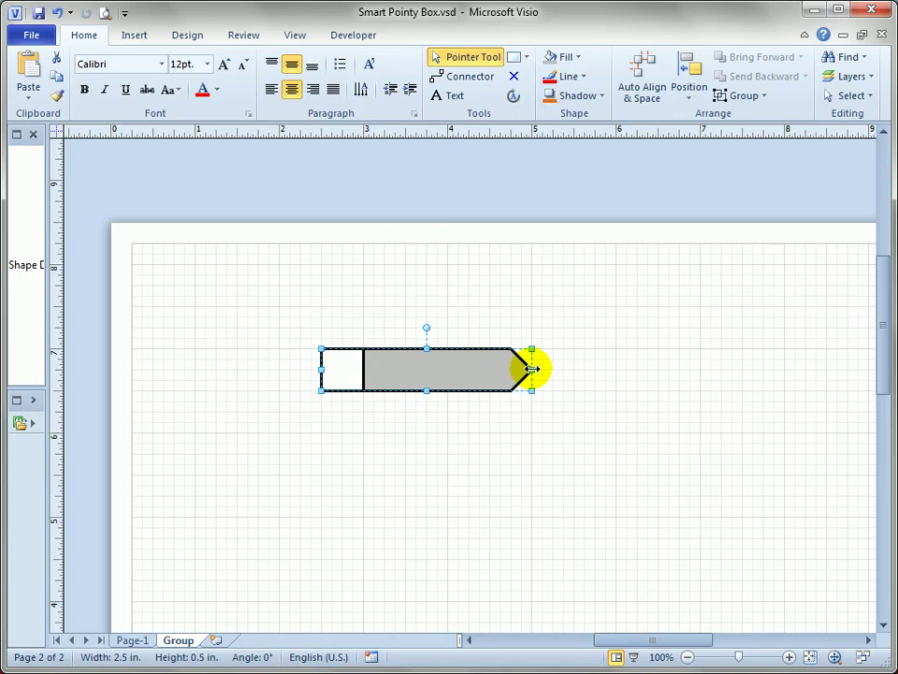
{"action": "left_click_drag", "start_coordinate": [531, 369], "coordinate": [658, 385]}
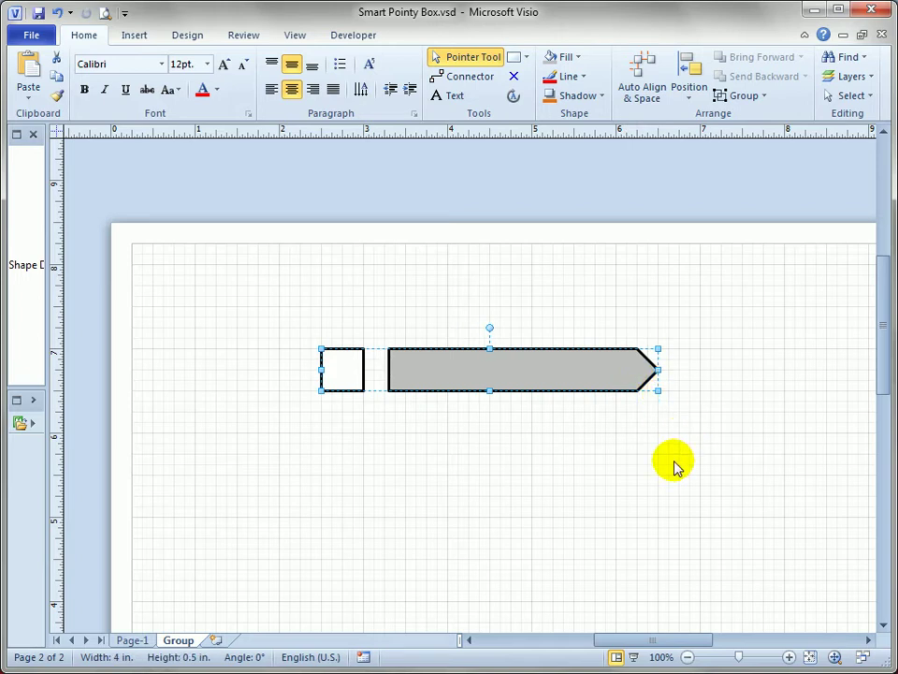
{"action": "left_click", "coordinate": [586, 373]}
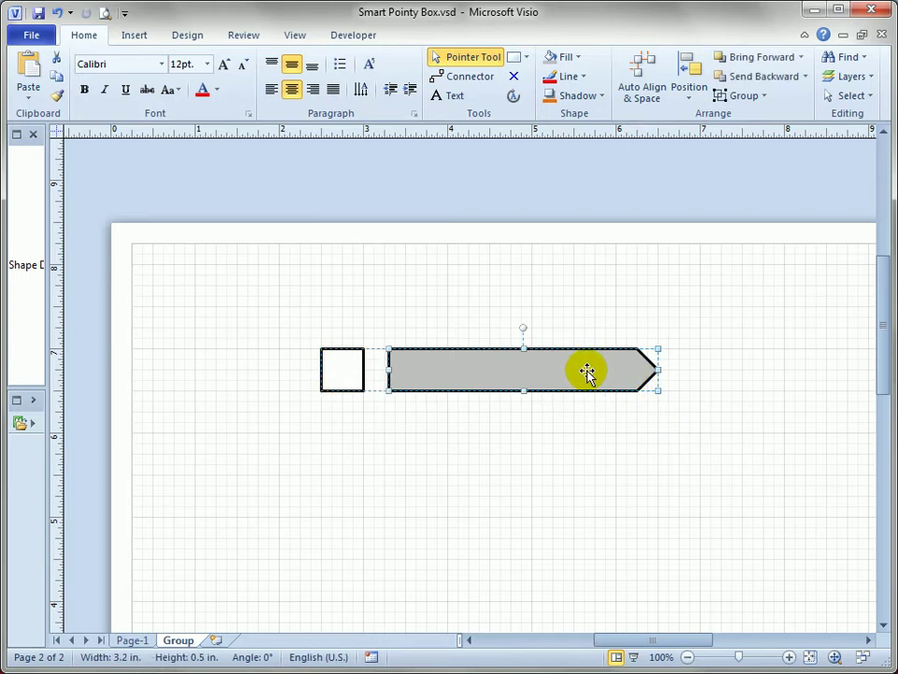
Add a User-defined Cells section to the arrow's ShapeSheet
{"action": "right_click", "coordinate": [587, 370]}
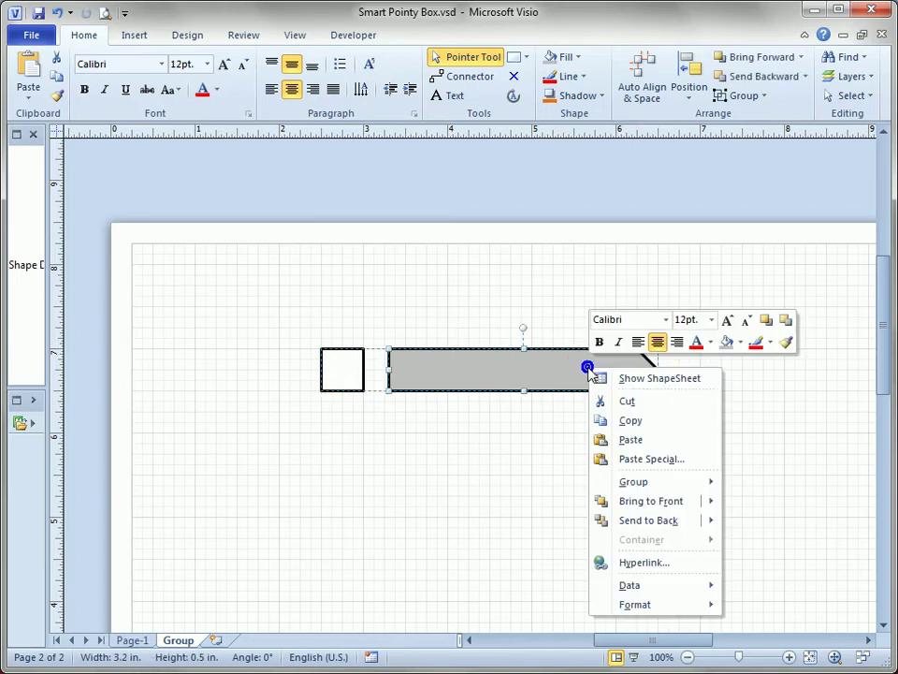
{"action": "left_click", "coordinate": [665, 379]}
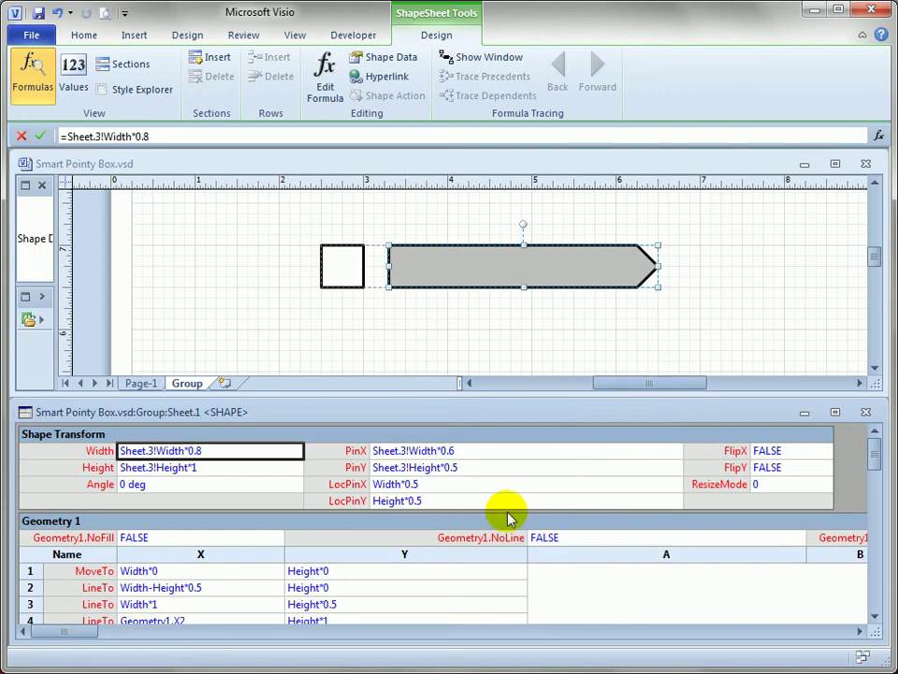
{"action": "right_click", "coordinate": [844, 479]}
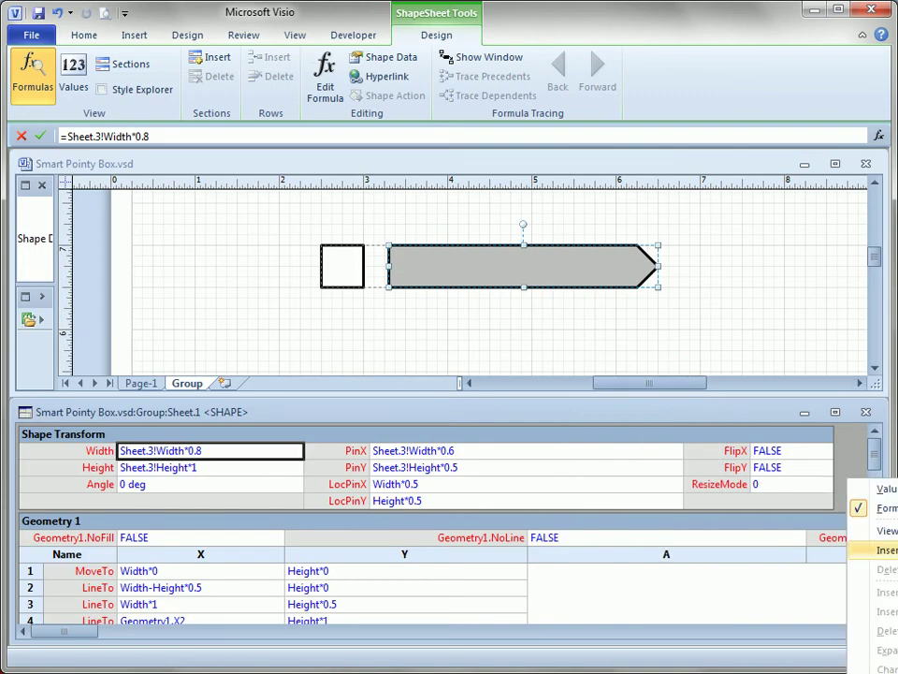
{"action": "left_click", "coordinate": [880, 550]}
{"action": "left_click", "coordinate": [399, 277]}
{"action": "left_click", "coordinate": [455, 431]}
Name the new user row ArrowWidth and set its value to =Sheet.3!User.ArrowWidth
{"action": "left_click", "coordinate": [151, 537]}
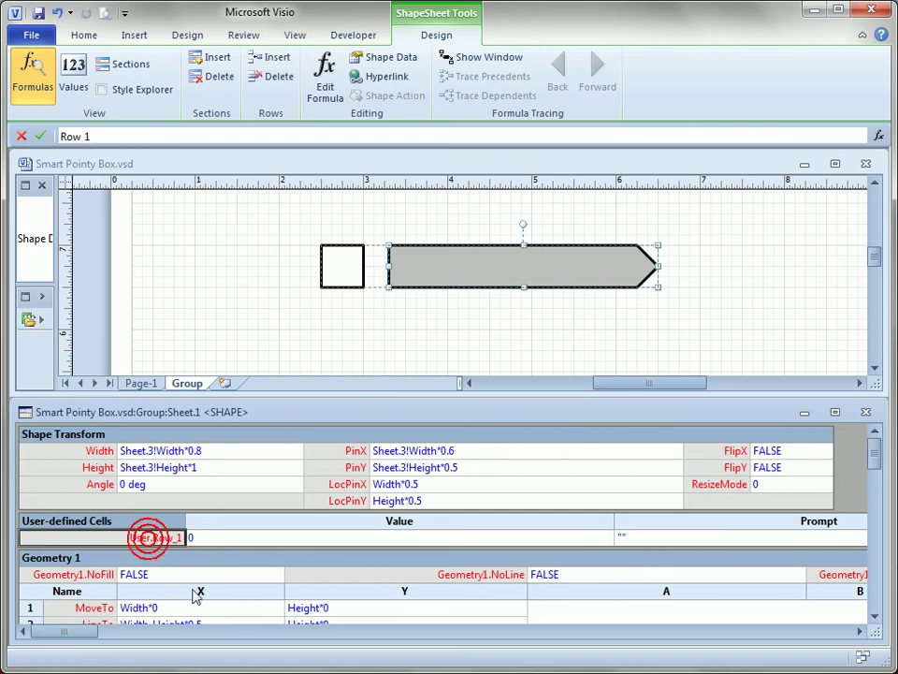
{"action": "type", "text": "ArrowWidth"}
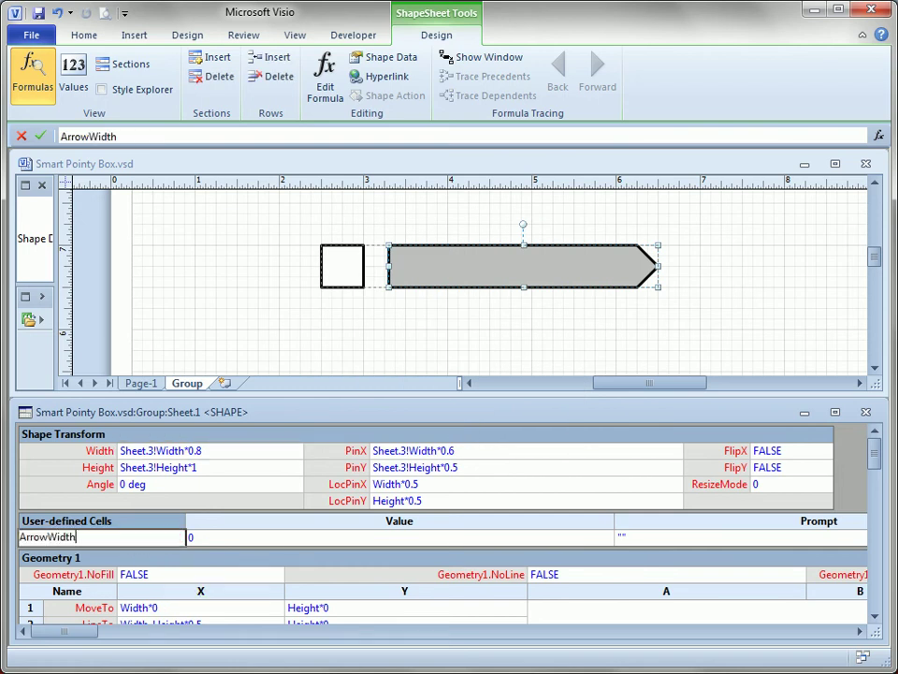
{"action": "key", "text": "Tab"}
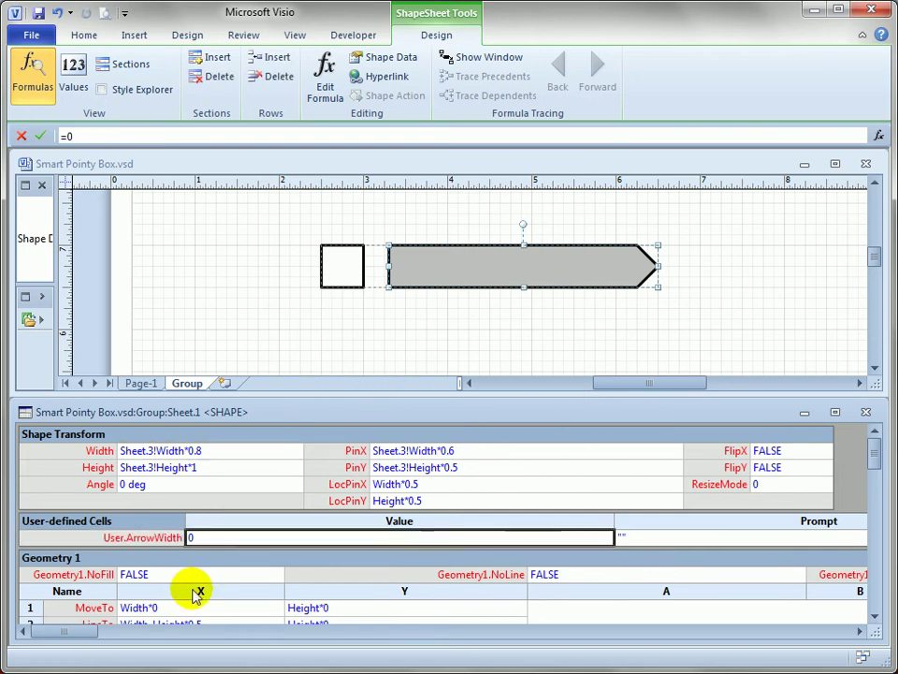
{"action": "type", "text": "shee"}
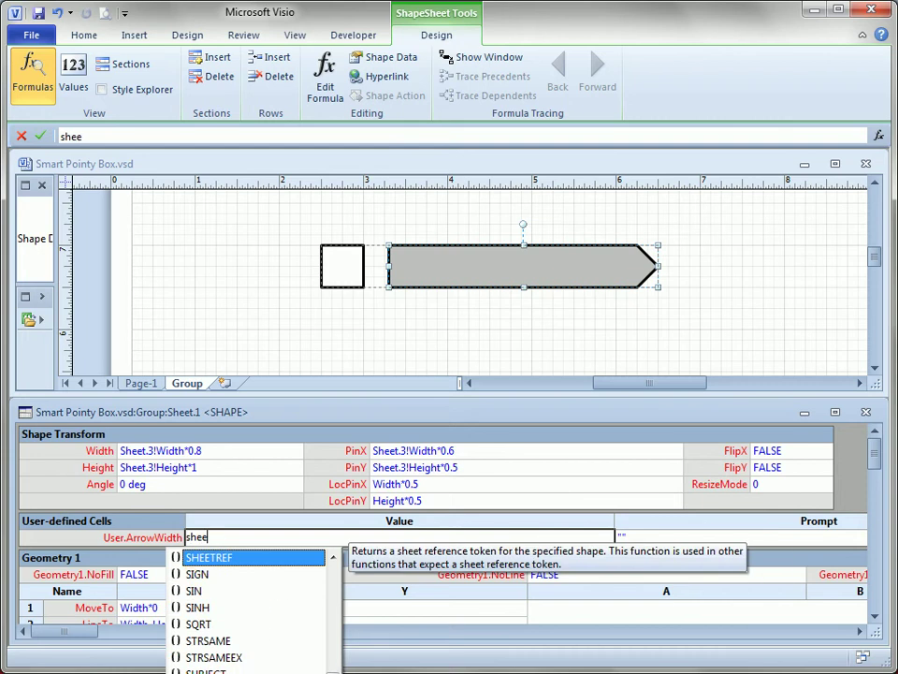
{"action": "type", "text": "t.3!"}
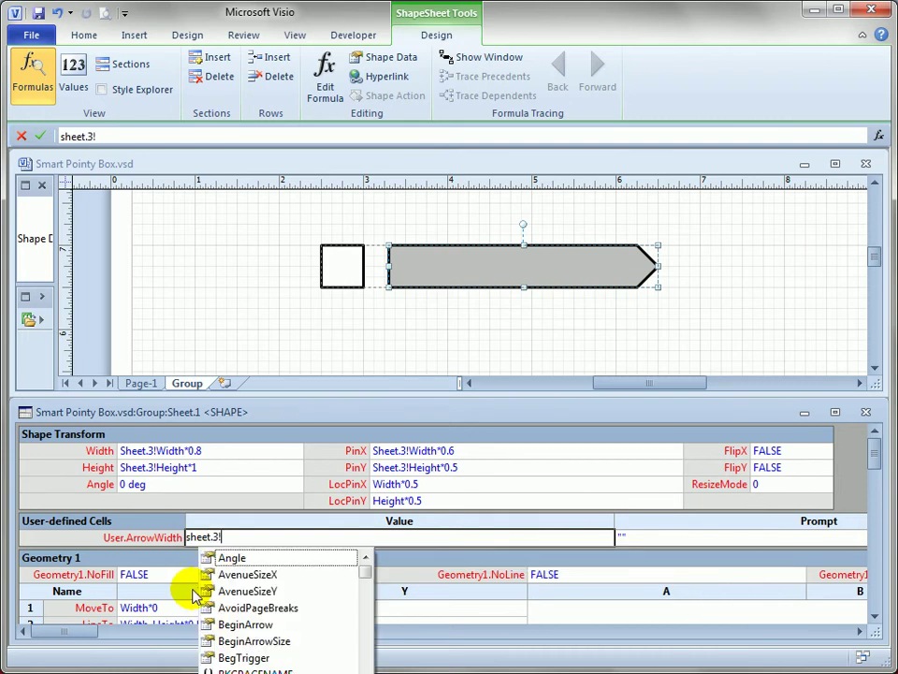
{"action": "type", "text": "User."}
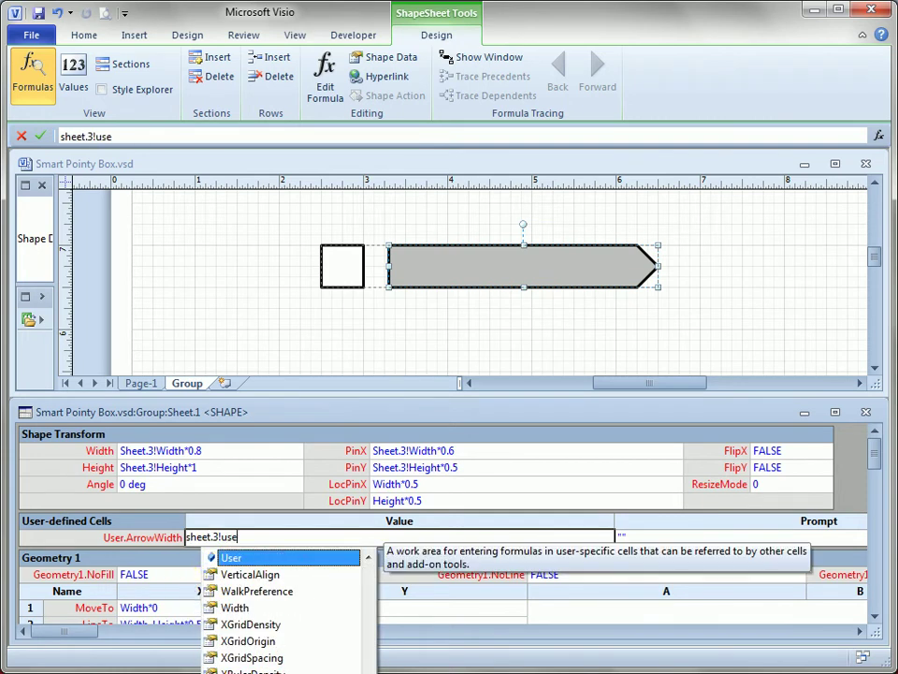
{"action": "key", "text": "Down"}
{"action": "key", "text": "Return"}
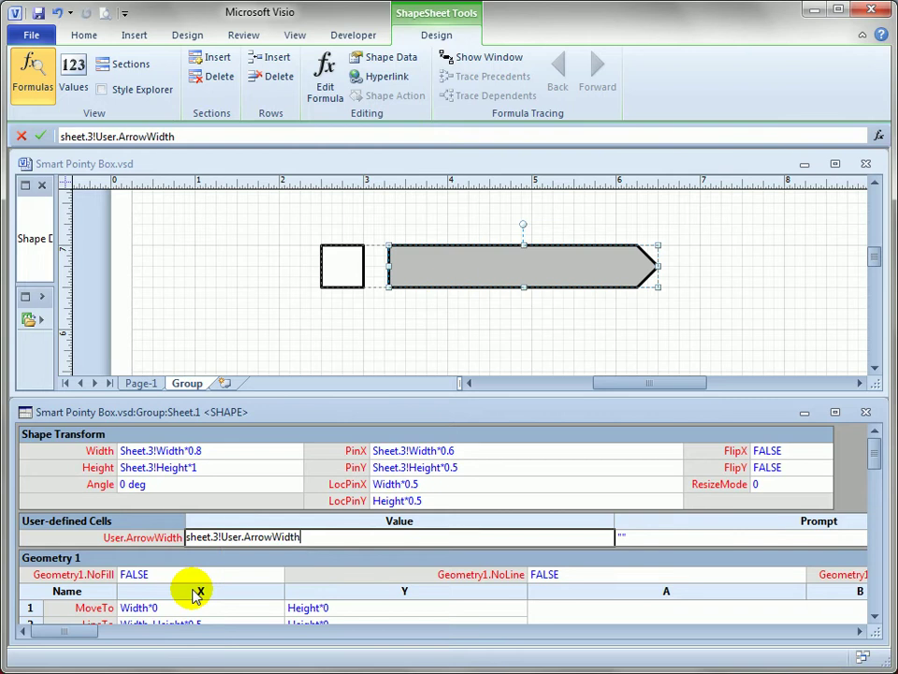
{"action": "key", "text": "Return"}
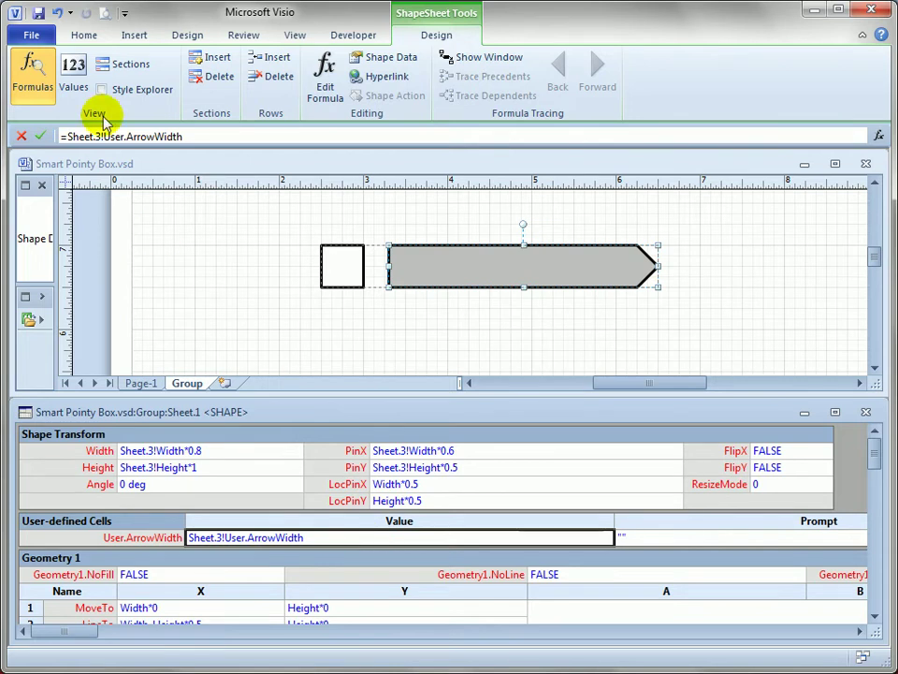
{"action": "left_click", "coordinate": [75, 84]}
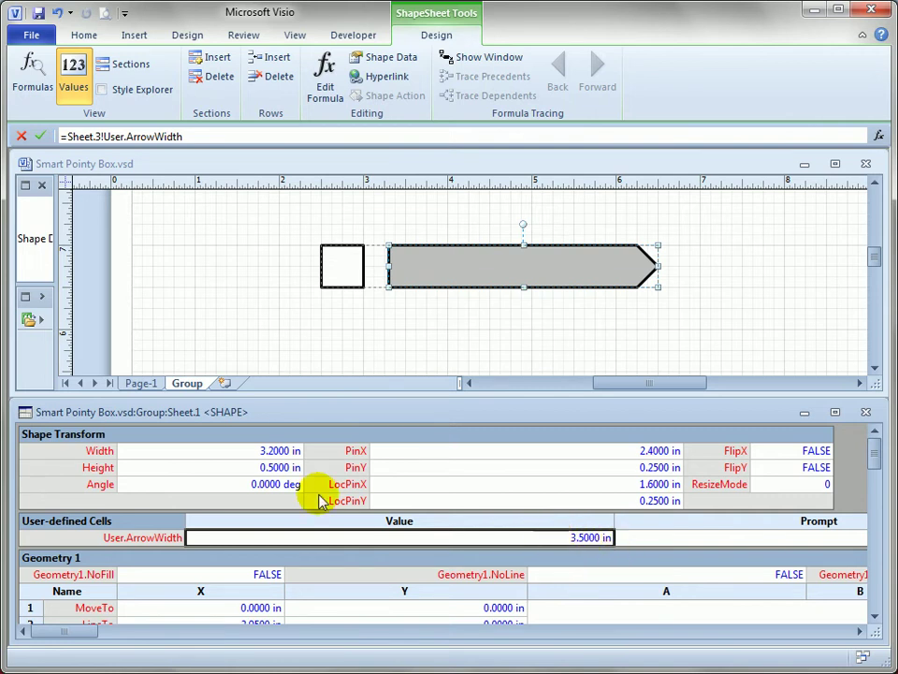
{"action": "left_click", "coordinate": [264, 452]}
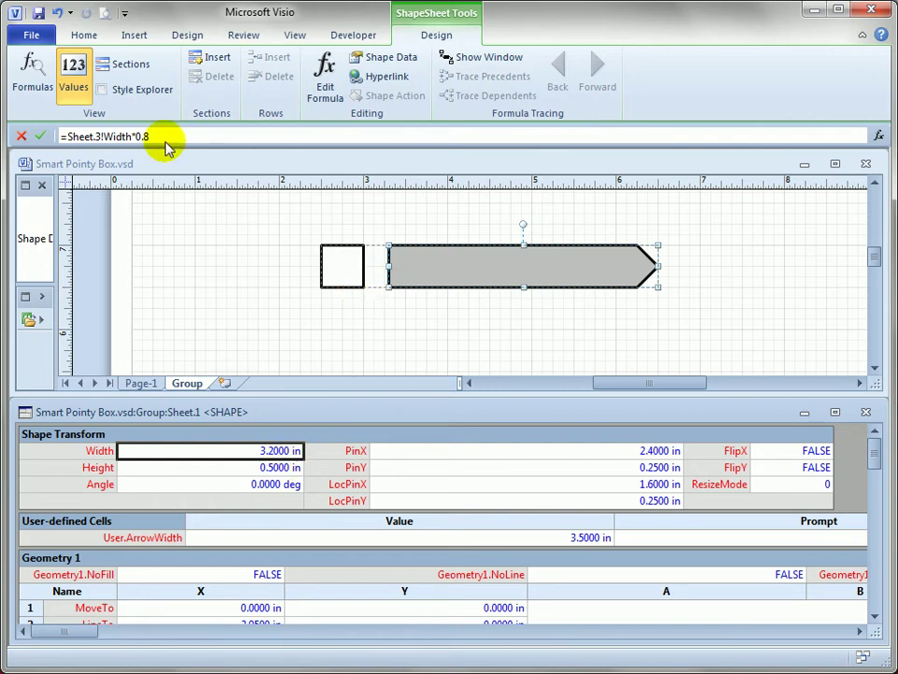
{"action": "left_click", "coordinate": [31, 80]}
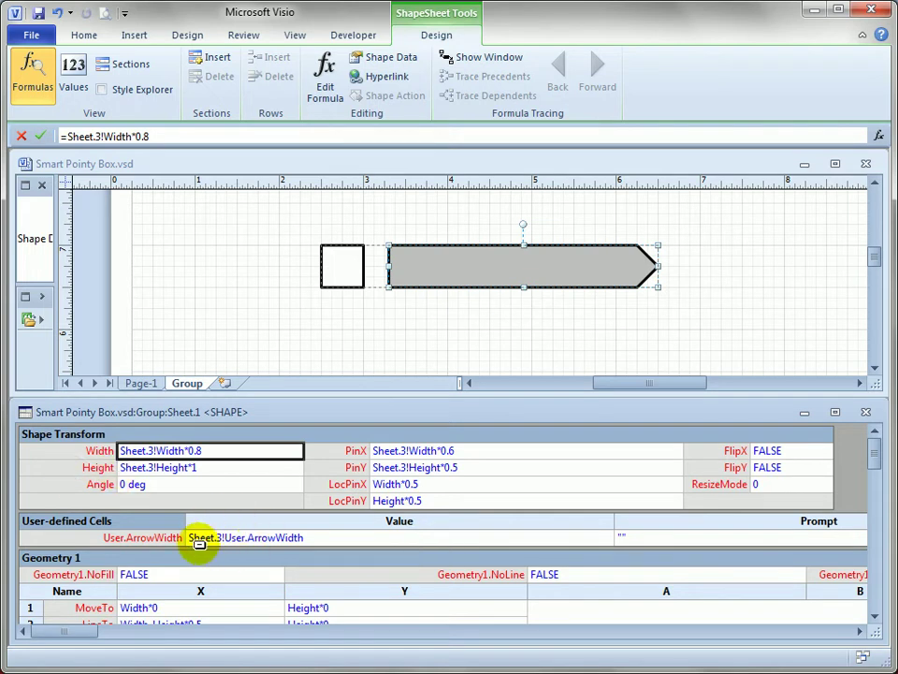
Set the arrow's Width formula to GUARD(User.ArrowWidth)
{"action": "left_click", "coordinate": [214, 450]}
{"action": "type", "text": "gu"}
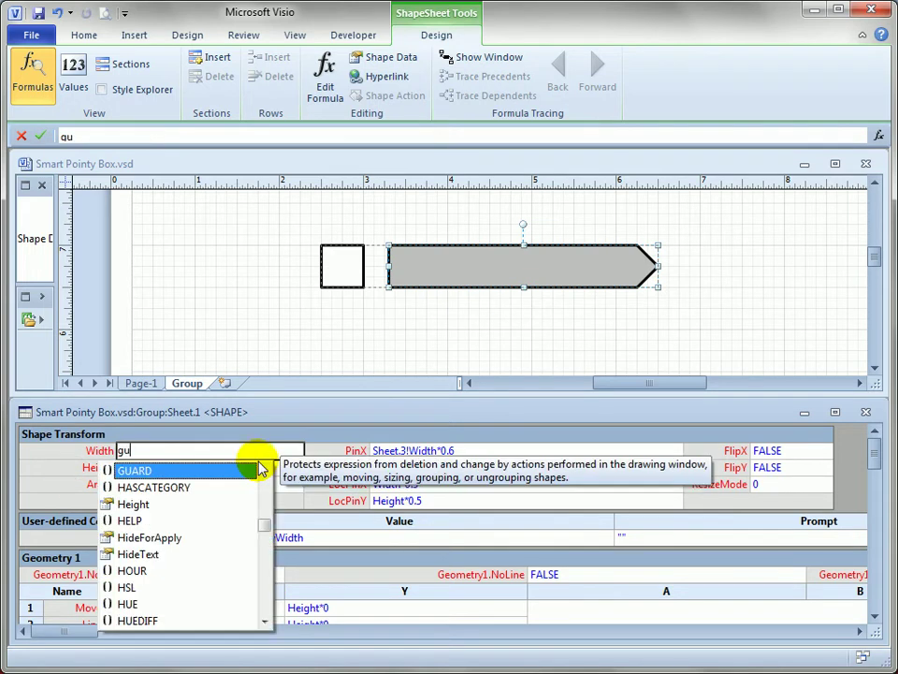
{"action": "type", "text": "ard("}
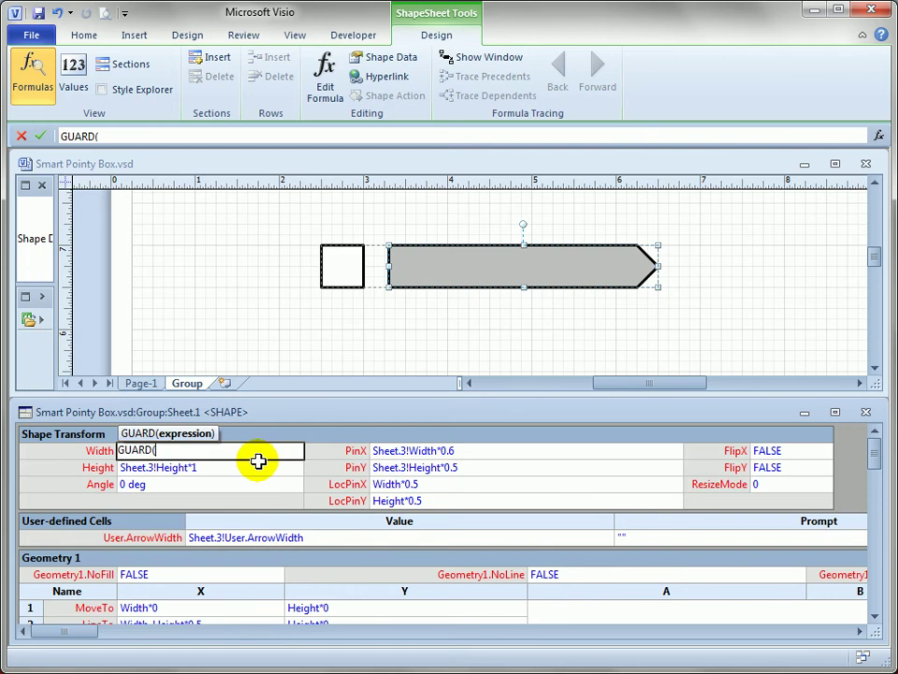
{"action": "left_click", "coordinate": [262, 539]}
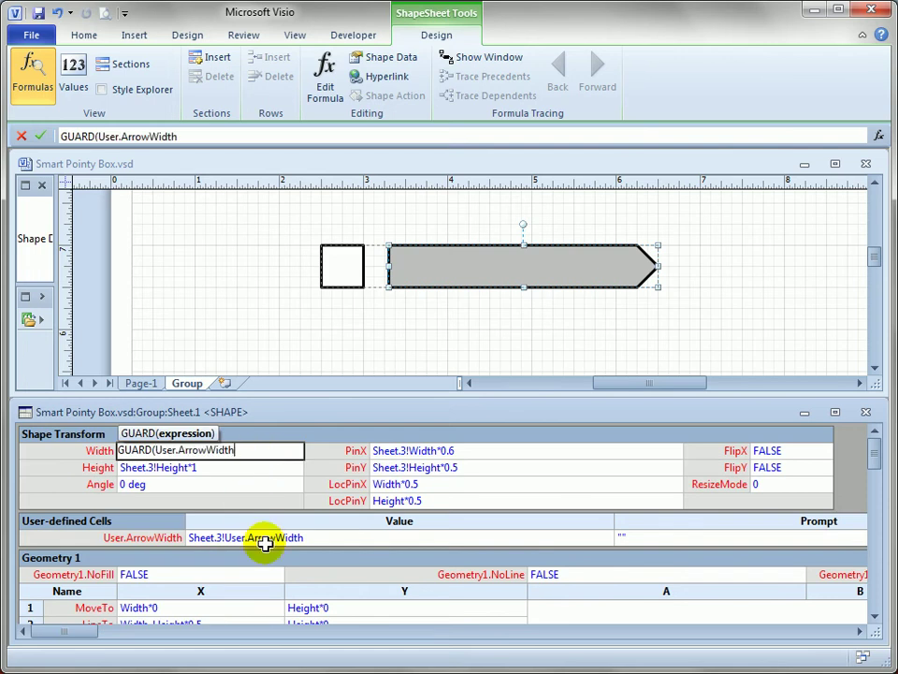
{"action": "type", "text": ")"}
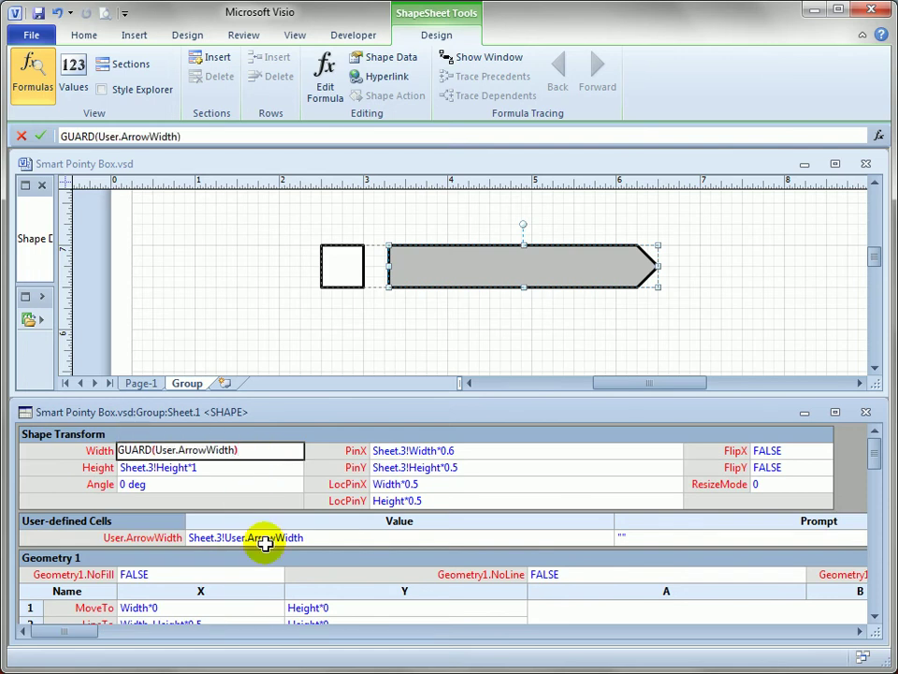
{"action": "key", "text": "Return"}
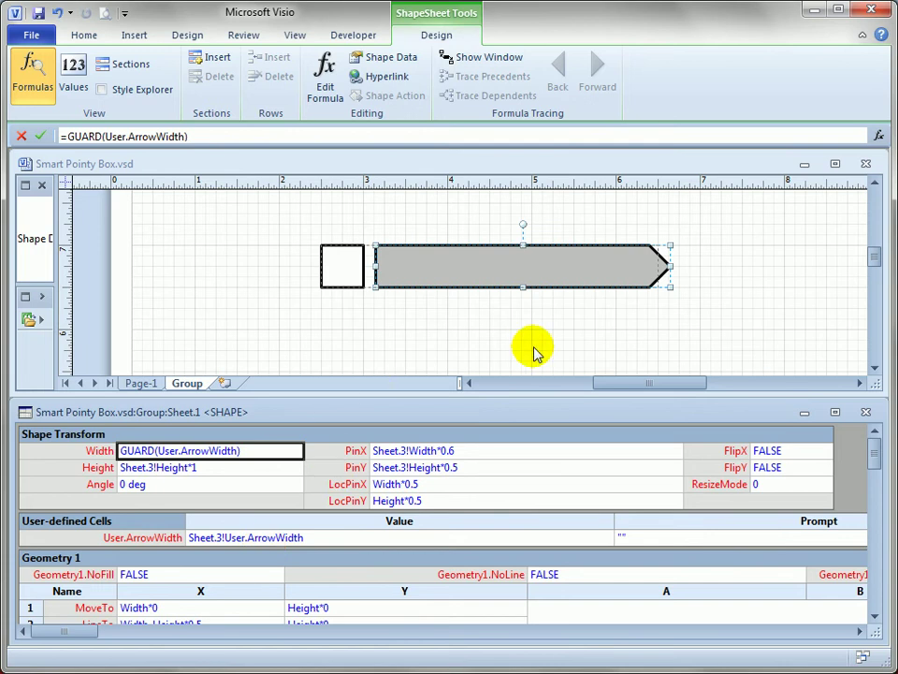
{"action": "left_click", "coordinate": [568, 329]}
{"action": "left_click", "coordinate": [526, 265]}
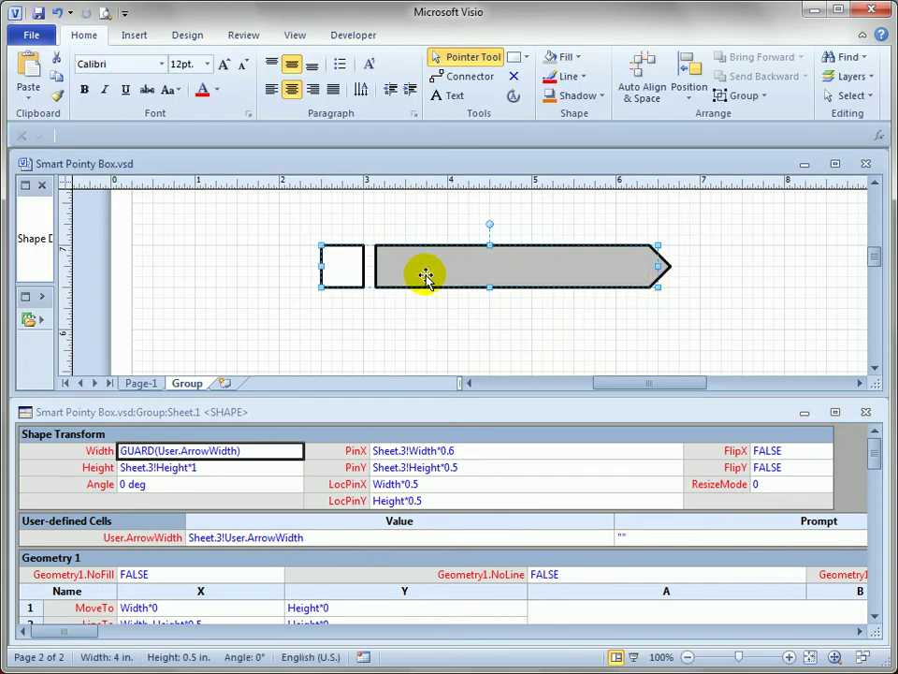
{"action": "left_click", "coordinate": [522, 273]}
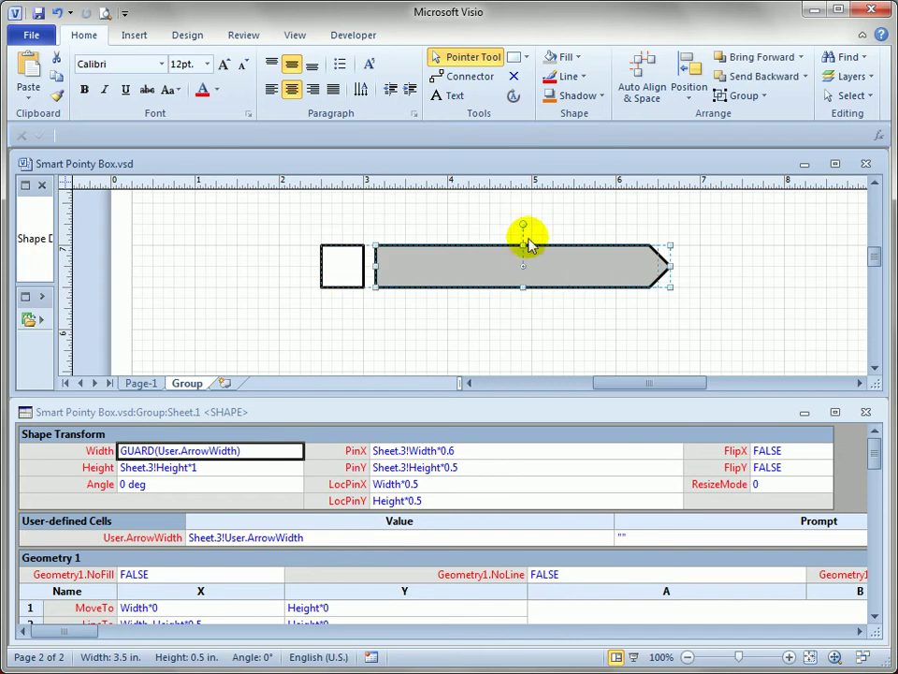
{"action": "mouse_move", "coordinate": [525, 235]}
{"action": "left_mouse_down"}
{"action": "mouse_move", "coordinate": [532, 223]}
{"action": "mouse_move", "coordinate": [523, 215]}
{"action": "left_mouse_up"}
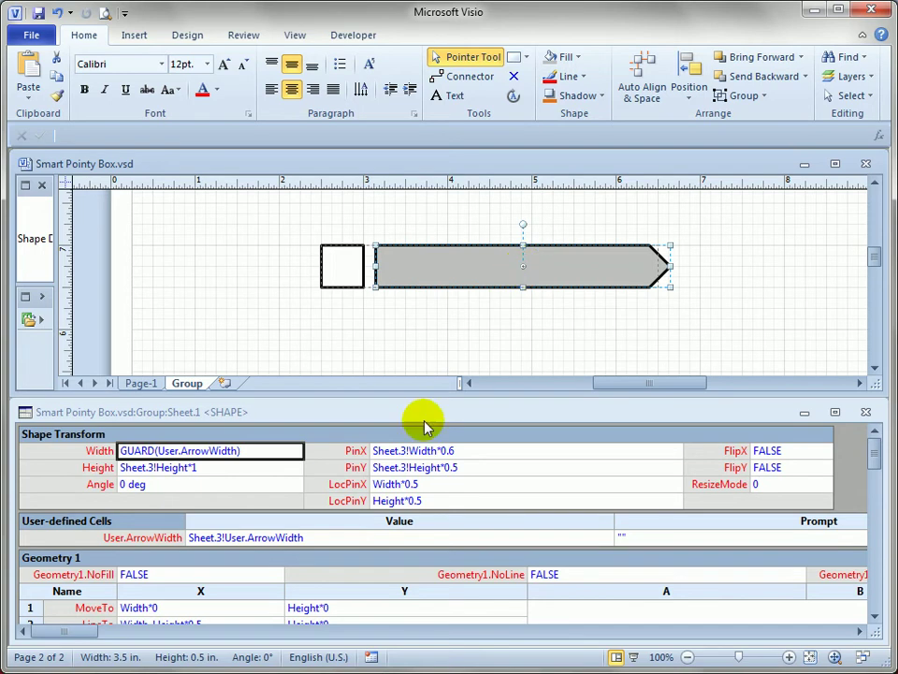
{"action": "left_click", "coordinate": [421, 451]}
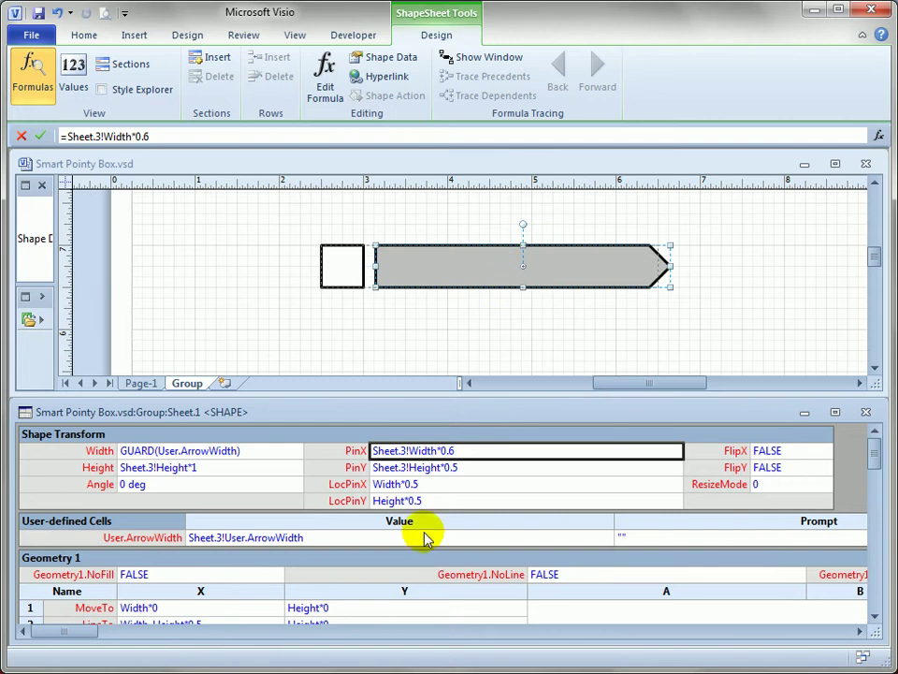
Set the arrow's LocPinX to Width*1 and LocPinY to Height*0
{"action": "left_click", "coordinate": [448, 484]}
{"action": "left_click", "coordinate": [448, 484]}
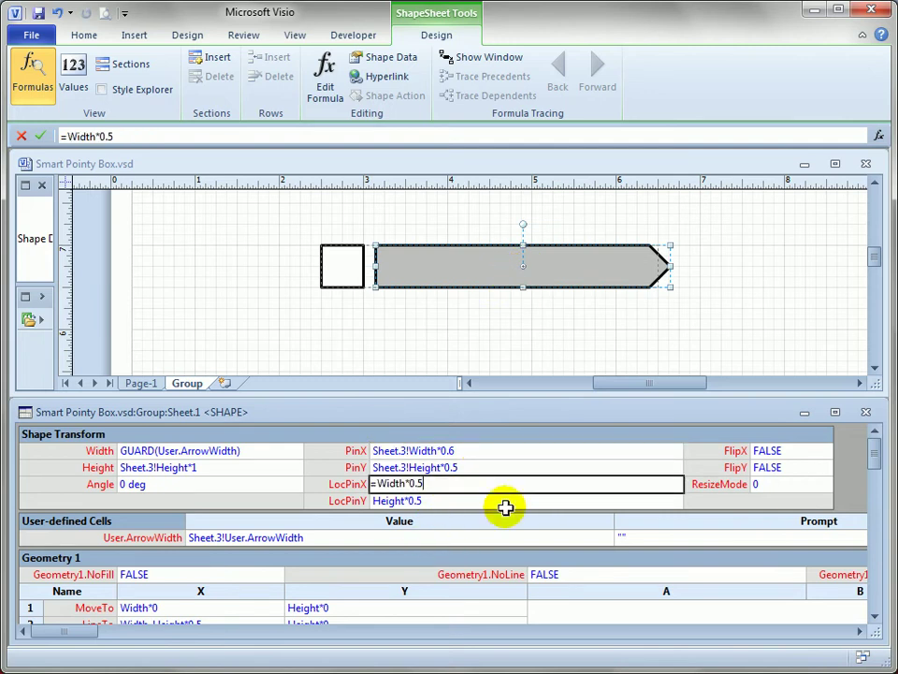
{"action": "key", "text": "BackSpace"}
{"action": "key", "text": "BackSpace"}
{"action": "key", "text": "BackSpace"}
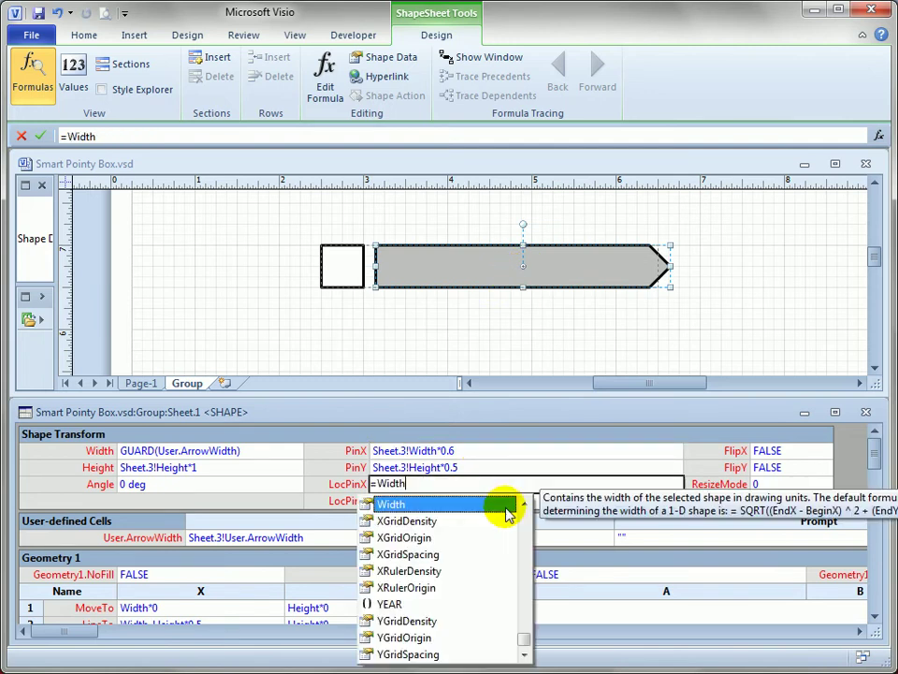
{"action": "key", "text": "Return"}
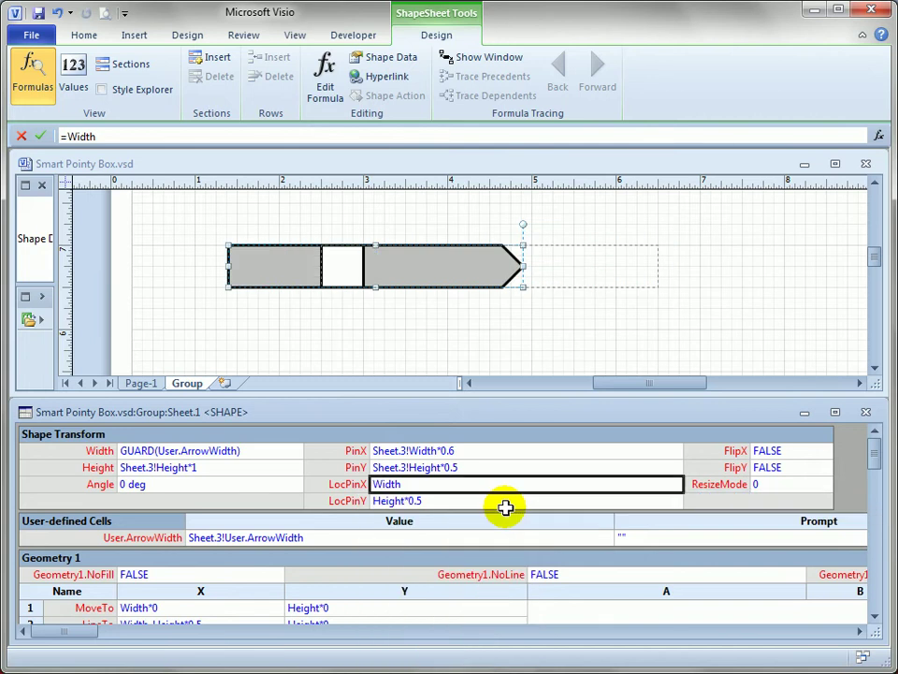
{"action": "left_click", "coordinate": [505, 505]}
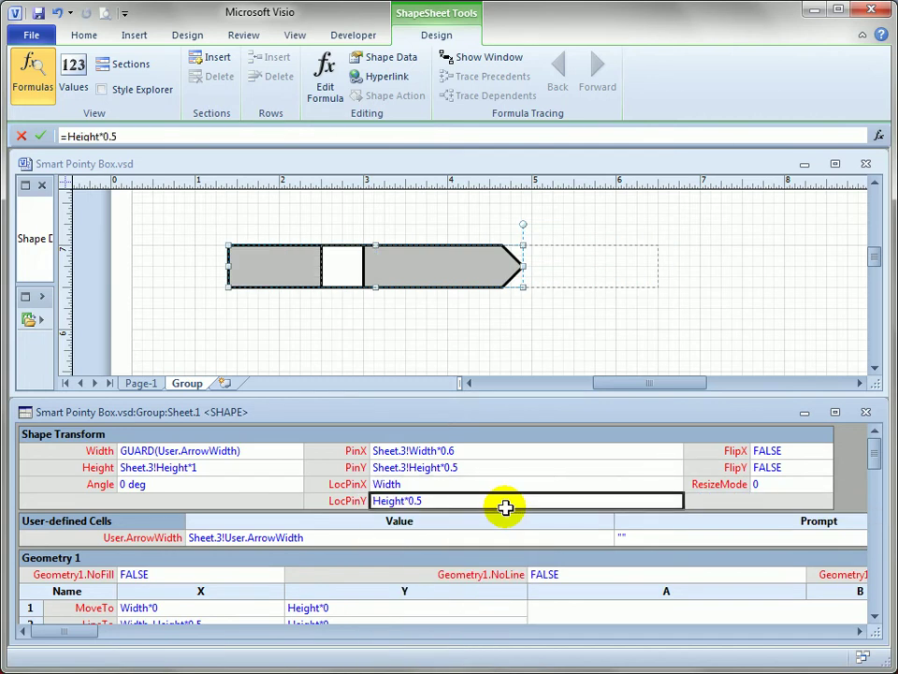
{"action": "type", "text": "0"}
{"action": "key", "text": "Return"}
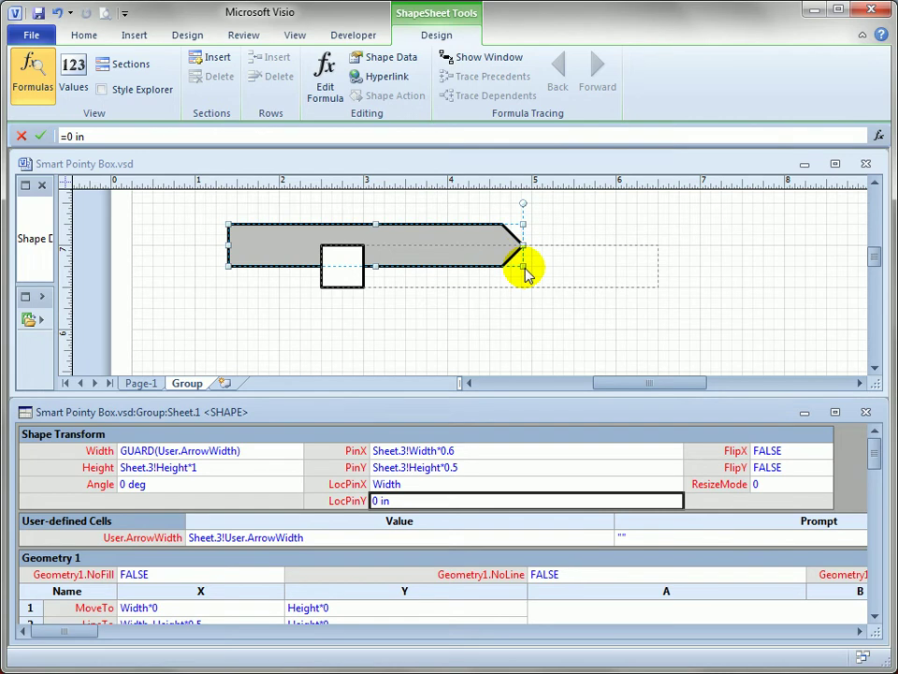
Subselect the arrow in the group and rotate it to test the new pivot
{"action": "left_click", "coordinate": [525, 201]}
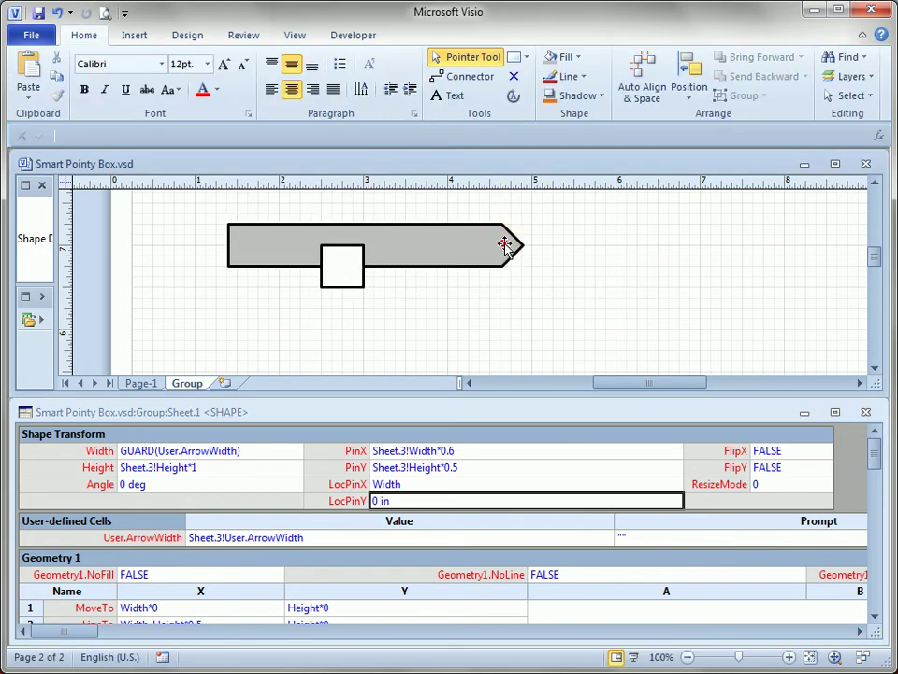
{"action": "left_click", "coordinate": [504, 244]}
{"action": "left_click", "coordinate": [508, 237]}
{"action": "mouse_move", "coordinate": [523, 202]}
{"action": "left_mouse_down"}
{"action": "mouse_move", "coordinate": [536, 201]}
{"action": "mouse_move", "coordinate": [523, 196]}
{"action": "left_mouse_up"}
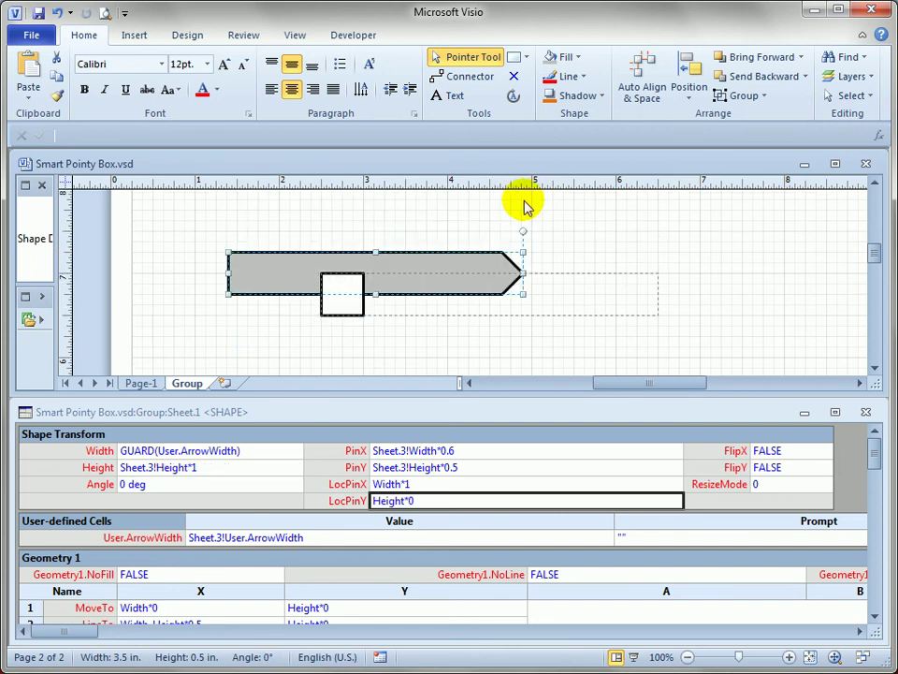
Change the arrow's PinY formula to Sheet.3!Height*0, effectively zero
{"action": "left_click", "coordinate": [458, 466]}
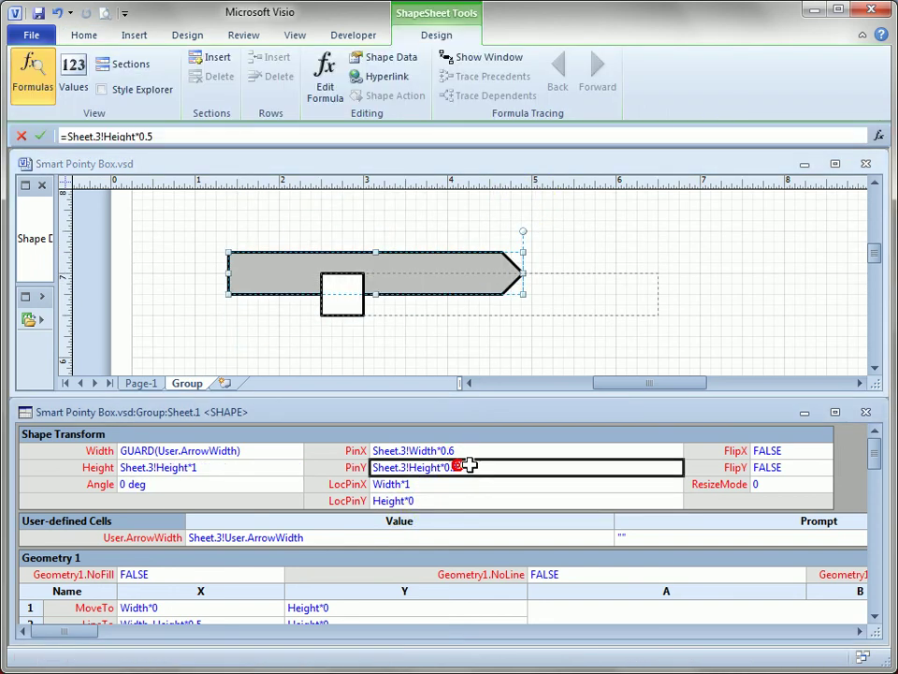
{"action": "left_click", "coordinate": [497, 473]}
{"action": "key", "text": "BackSpace"}
{"action": "key", "text": "BackSpace"}
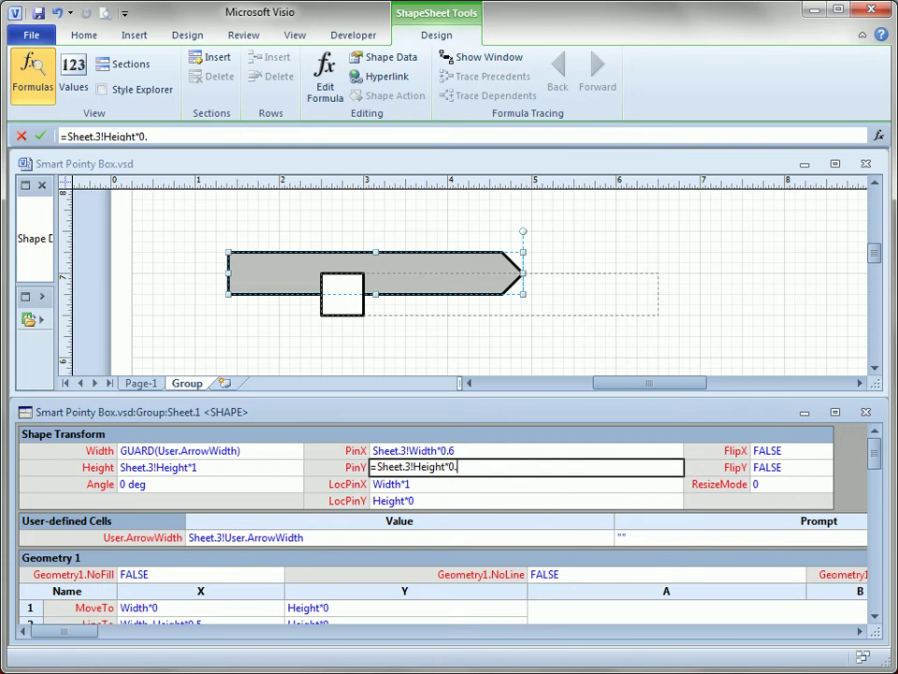
{"action": "key", "text": "BackSpace"}
{"action": "key", "text": "Return"}
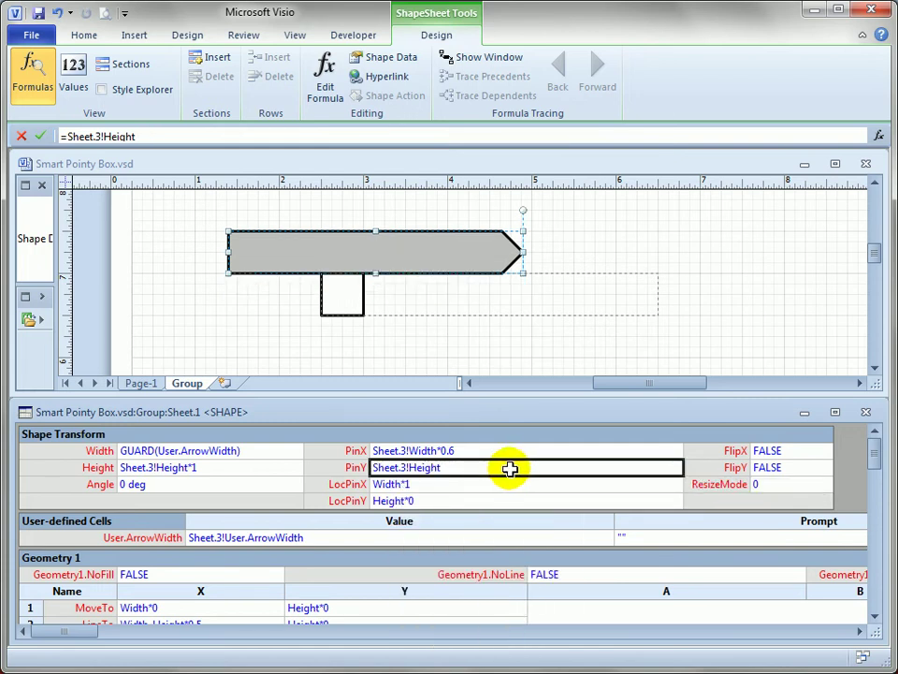
{"action": "left_click", "coordinate": [510, 468]}
{"action": "key", "text": "Delete"}
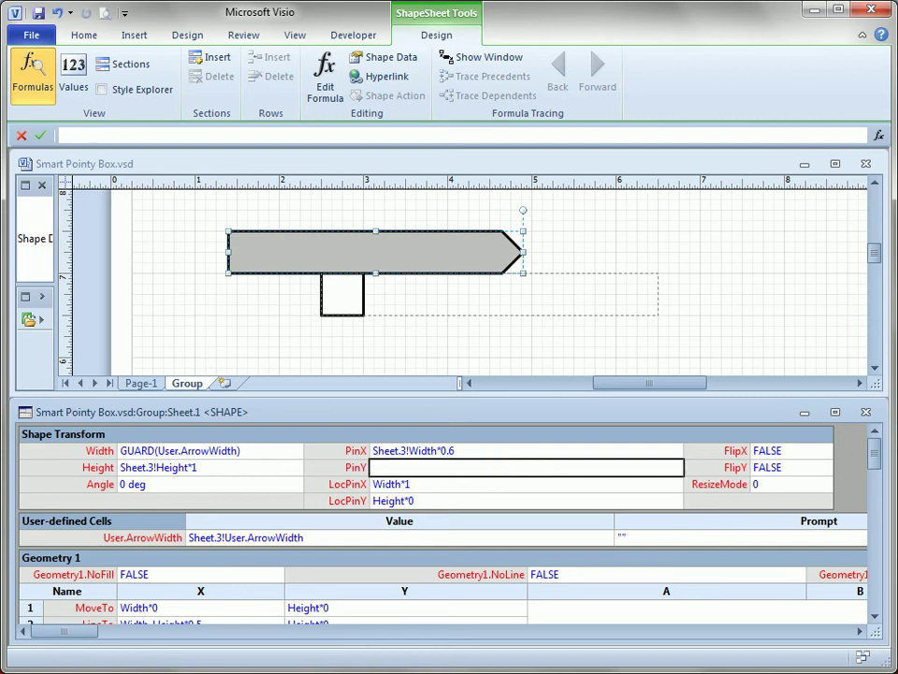
{"action": "key", "text": "Return"}
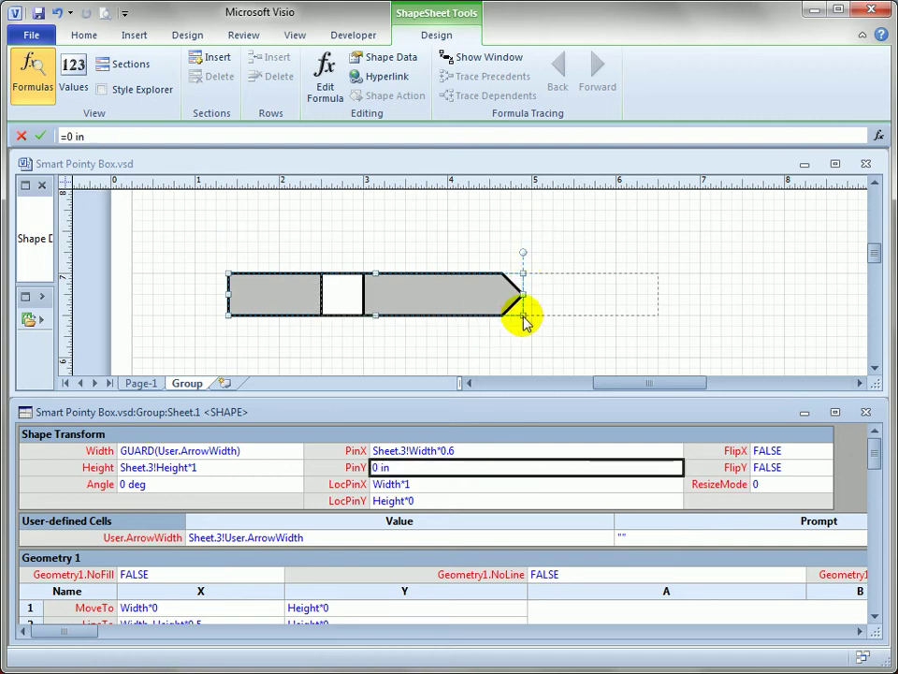
Set PinX to Sheet.3!Width*1 and rotate the arrow to check its pivot
{"action": "left_click", "coordinate": [480, 452]}
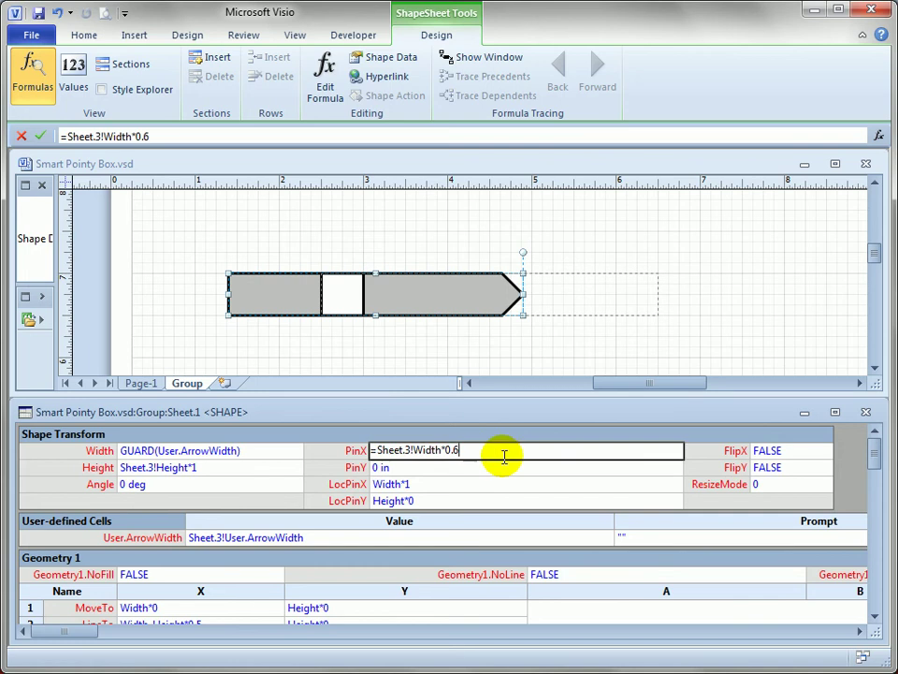
{"action": "key", "text": "BackSpace"}
{"action": "key", "text": "BackSpace"}
{"action": "key", "text": "BackSpace"}
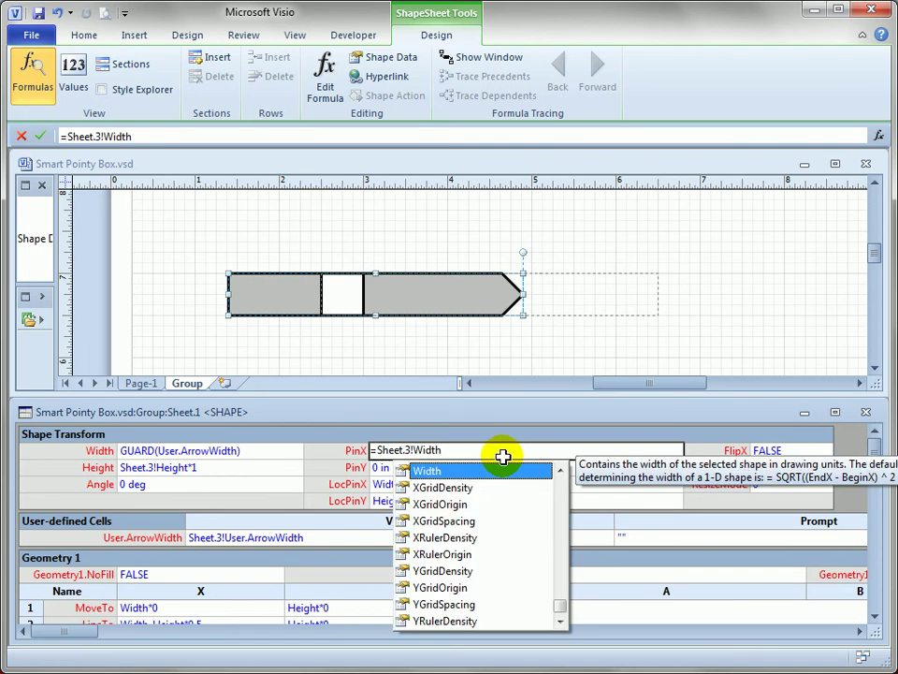
{"action": "key", "text": "Return"}
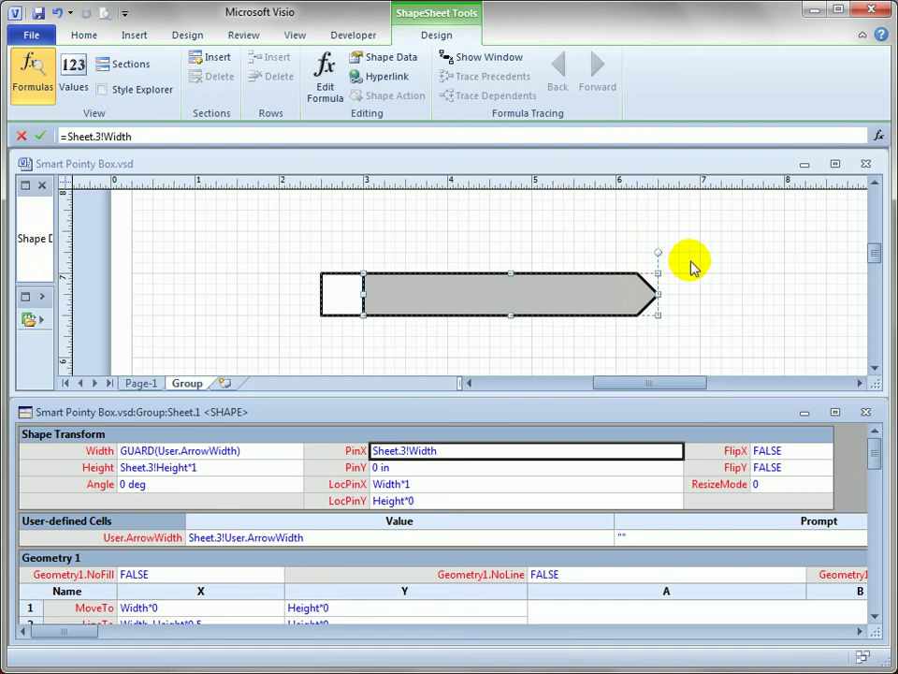
{"action": "left_click", "coordinate": [718, 272]}
{"action": "left_click", "coordinate": [633, 300]}
{"action": "left_click", "coordinate": [633, 299]}
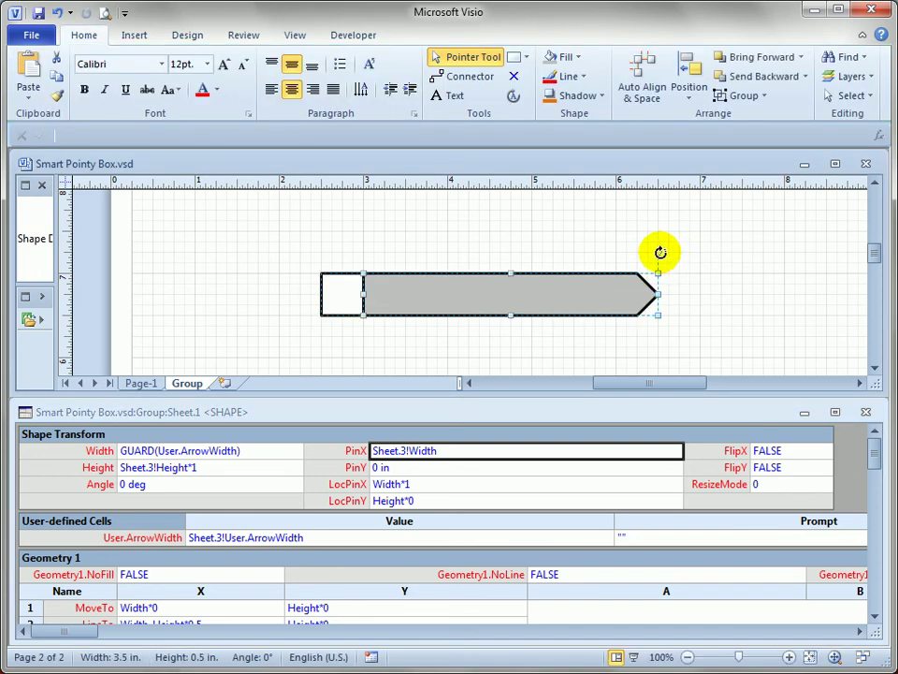
{"action": "mouse_move", "coordinate": [656, 250]}
{"action": "left_mouse_down"}
{"action": "mouse_move", "coordinate": [683, 254]}
{"action": "mouse_move", "coordinate": [624, 240]}
{"action": "mouse_move", "coordinate": [659, 240]}
{"action": "left_mouse_up"}
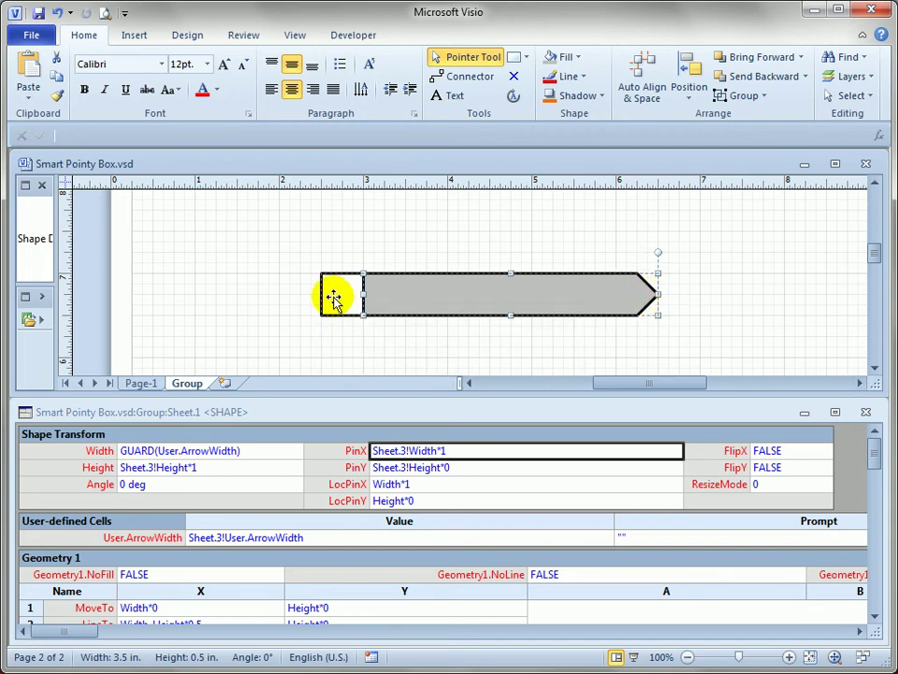
Make the arrow's PinX formula GUARD(Sheet.3!Width)
{"action": "left_click", "coordinate": [481, 453]}
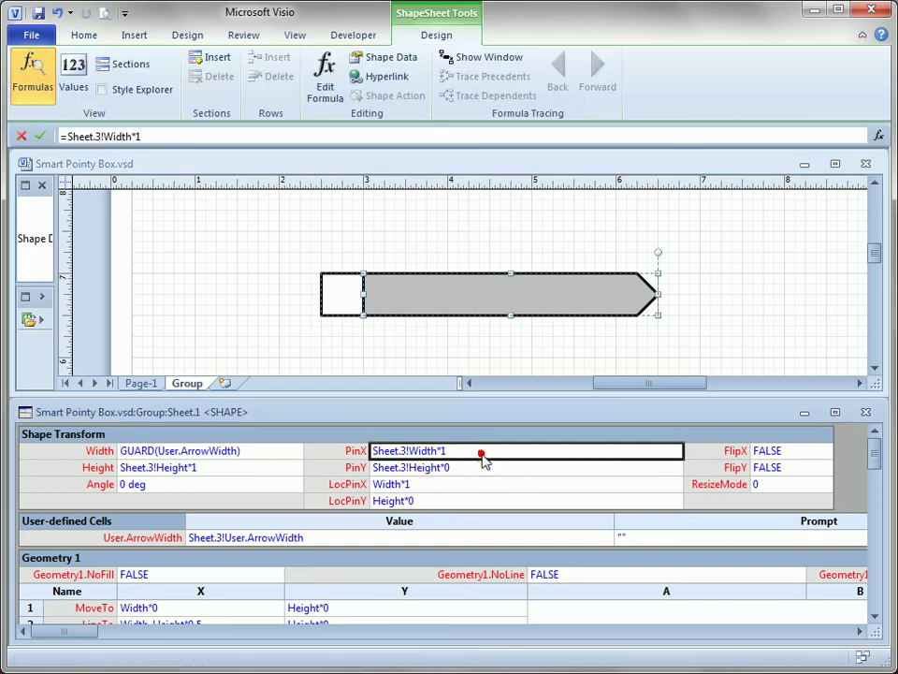
{"action": "left_click", "coordinate": [481, 450]}
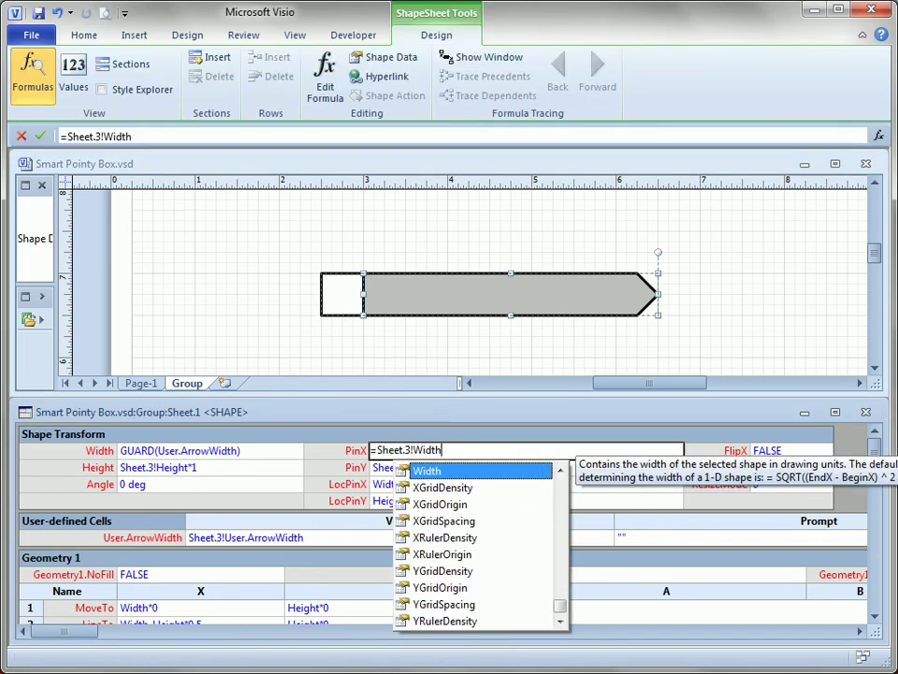
{"action": "key", "text": "BackSpace"}
{"action": "type", "text": ")"}
{"action": "key", "text": "Home"}
{"action": "key", "text": "Right"}
{"action": "type", "text": "guard("}
{"action": "key", "text": "Return"}
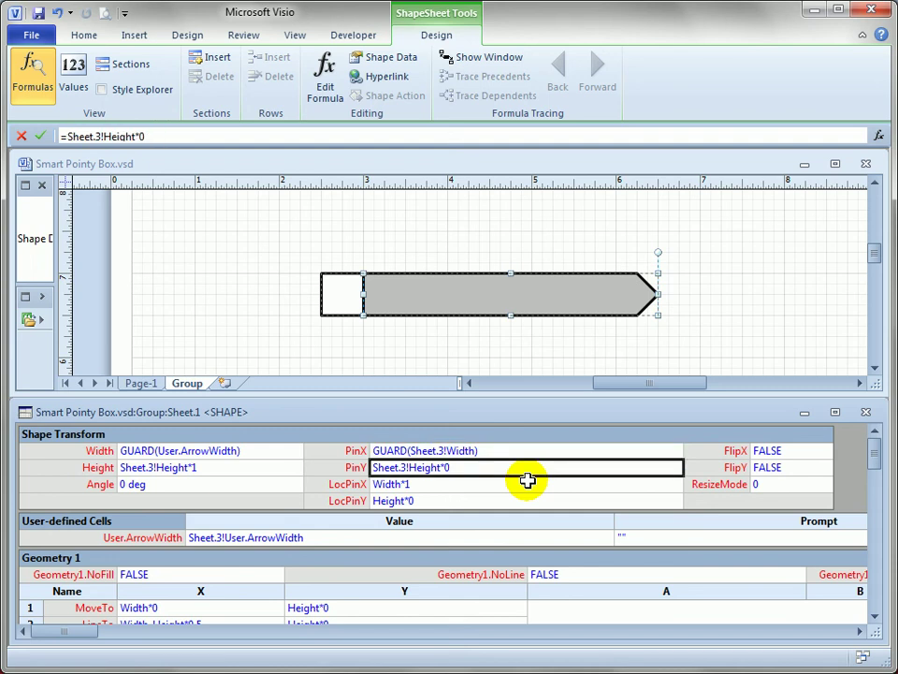
Replace the PinY formula with GUARD(0)
{"action": "key", "text": "F2"}
{"action": "key", "text": "Home"}
{"action": "key", "text": "Right"}
{"action": "key", "text": "shift+End"}
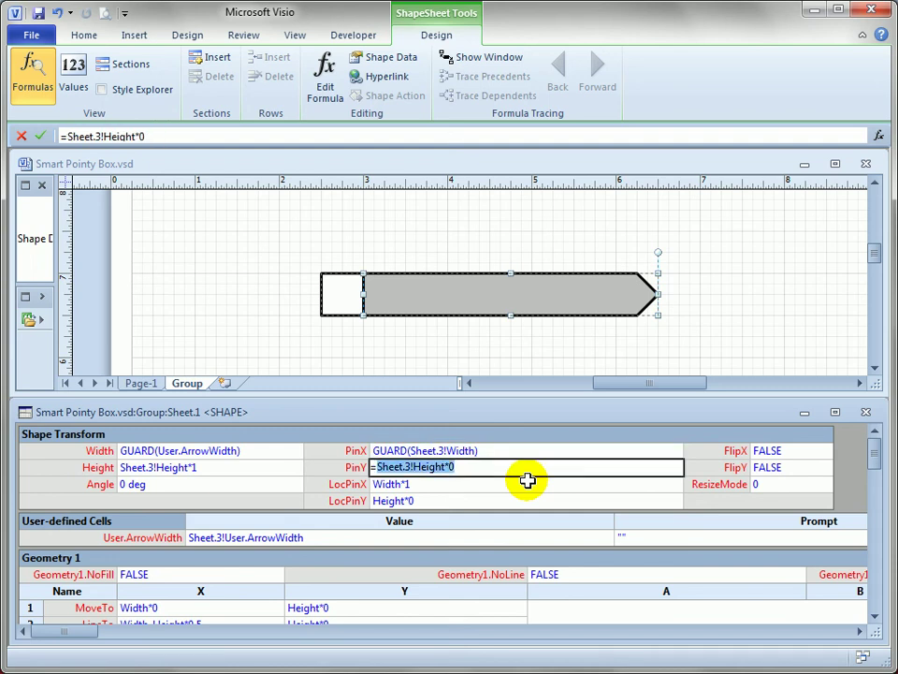
{"action": "type", "text": "guard(0)"}
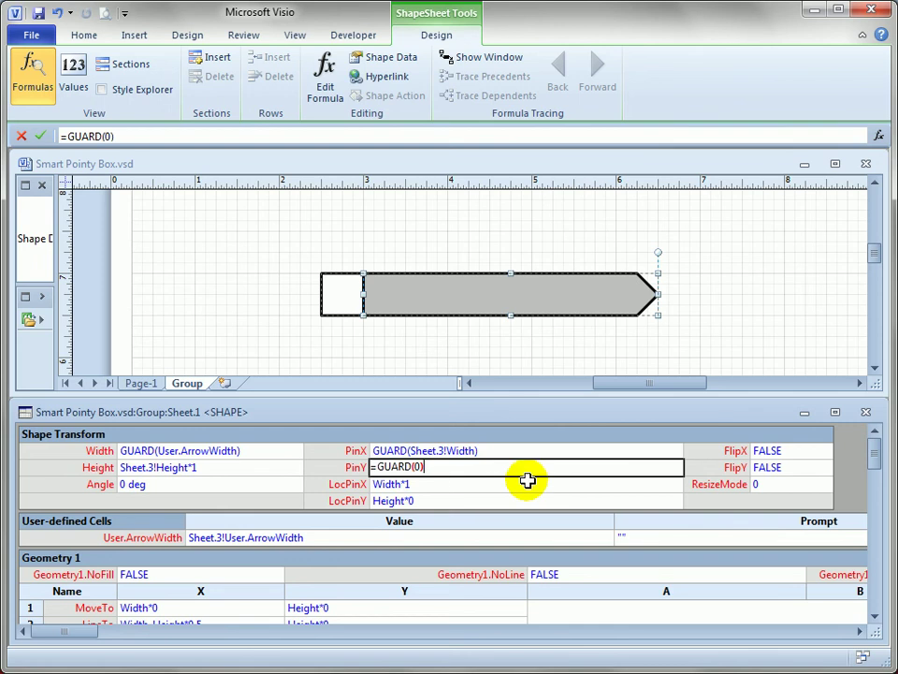
{"action": "key", "text": "Return"}
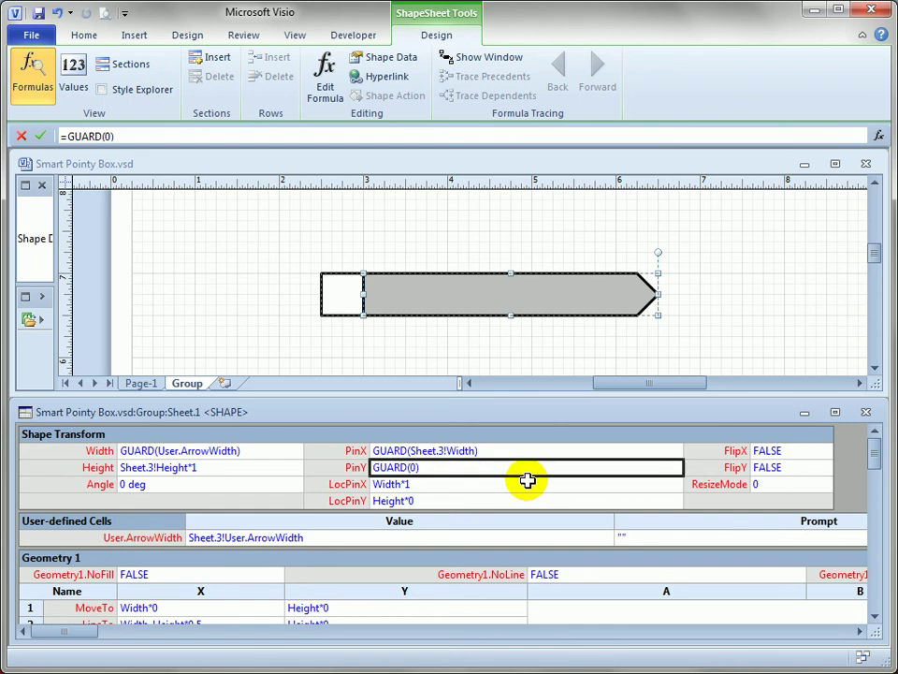
{"action": "left_click", "coordinate": [551, 251]}
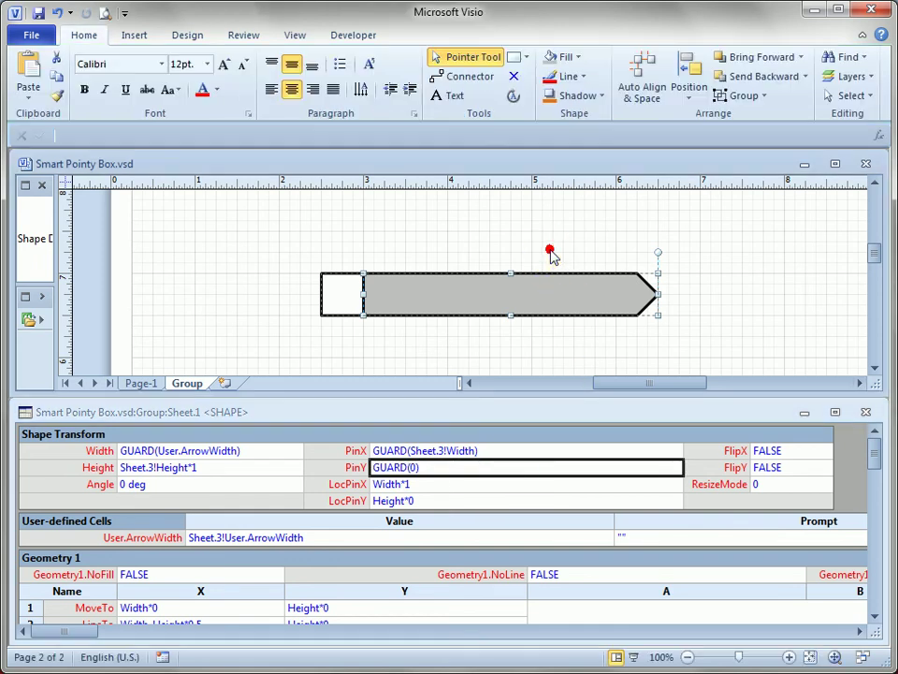
Narrow the group as a test, then stretch it to 5 in wide
{"action": "left_click", "coordinate": [540, 293]}
{"action": "left_click", "coordinate": [365, 297]}
{"action": "left_click", "coordinate": [656, 301]}
{"action": "left_click", "coordinate": [590, 300]}
{"action": "left_click", "coordinate": [727, 307]}
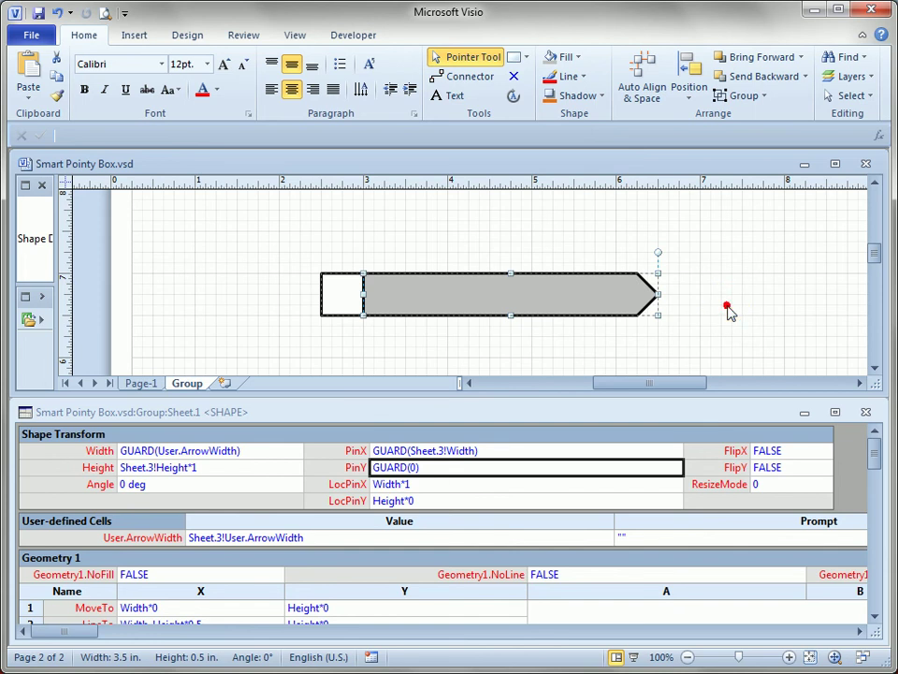
{"action": "left_click", "coordinate": [592, 295]}
{"action": "left_click_drag", "start_coordinate": [658, 295], "coordinate": [615, 305]}
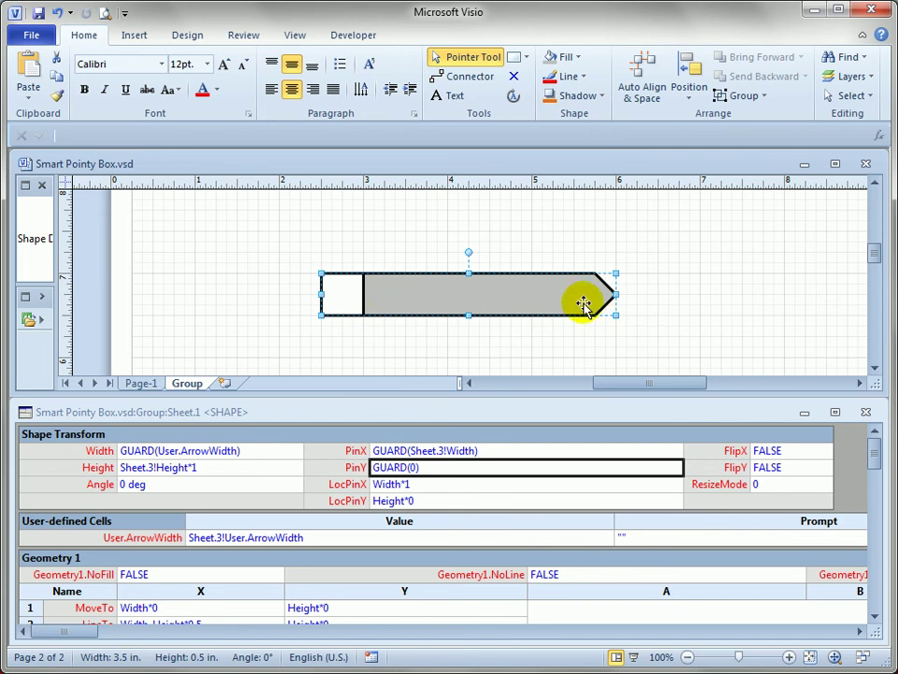
{"action": "left_click_drag", "start_coordinate": [610, 296], "coordinate": [742, 295]}
Check the status-bar sizes of the square box and the stretched arrow body
{"action": "left_click", "coordinate": [337, 291]}
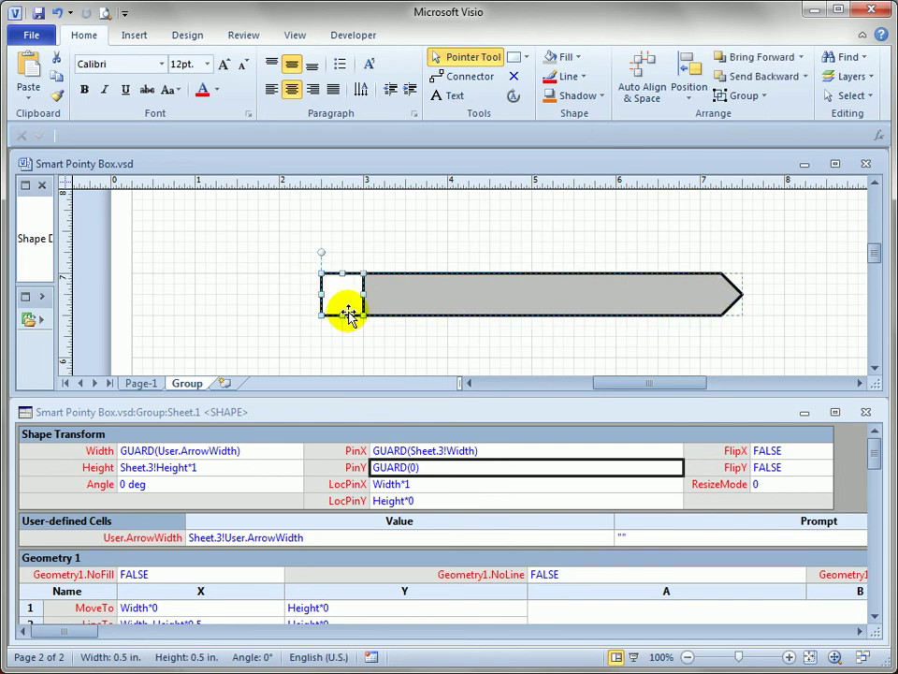
{"action": "left_click", "coordinate": [593, 294]}
{"action": "left_click", "coordinate": [580, 335]}
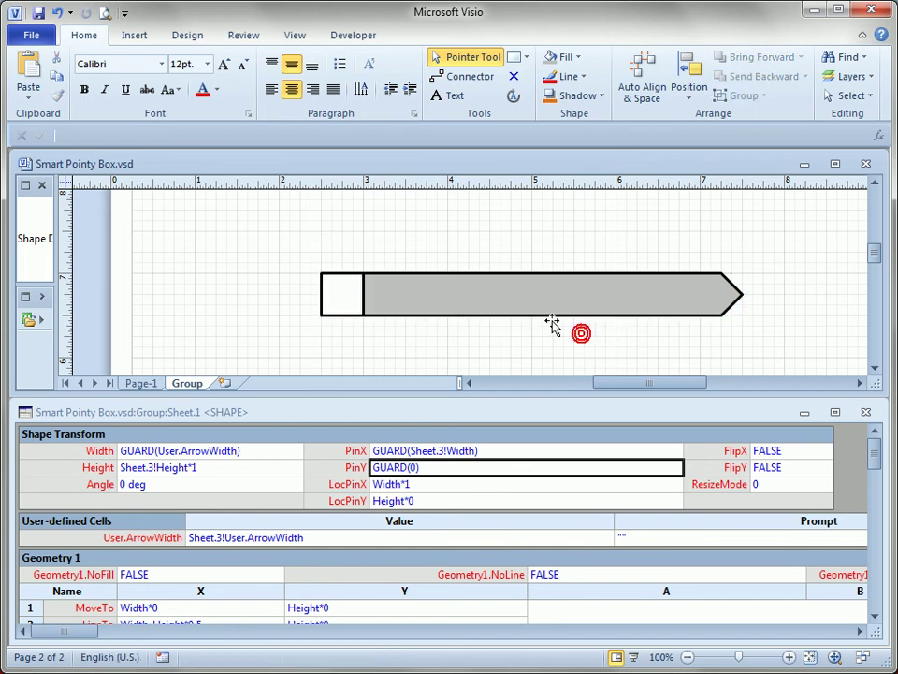
{"action": "left_click", "coordinate": [562, 300]}
Reduce the group's height to 0.25 in and inspect the arrow member
{"action": "mouse_move", "coordinate": [532, 316]}
{"action": "left_mouse_down"}
{"action": "mouse_move", "coordinate": [539, 296]}
{"action": "mouse_move", "coordinate": [534, 345]}
{"action": "mouse_move", "coordinate": [533, 296]}
{"action": "left_mouse_up"}
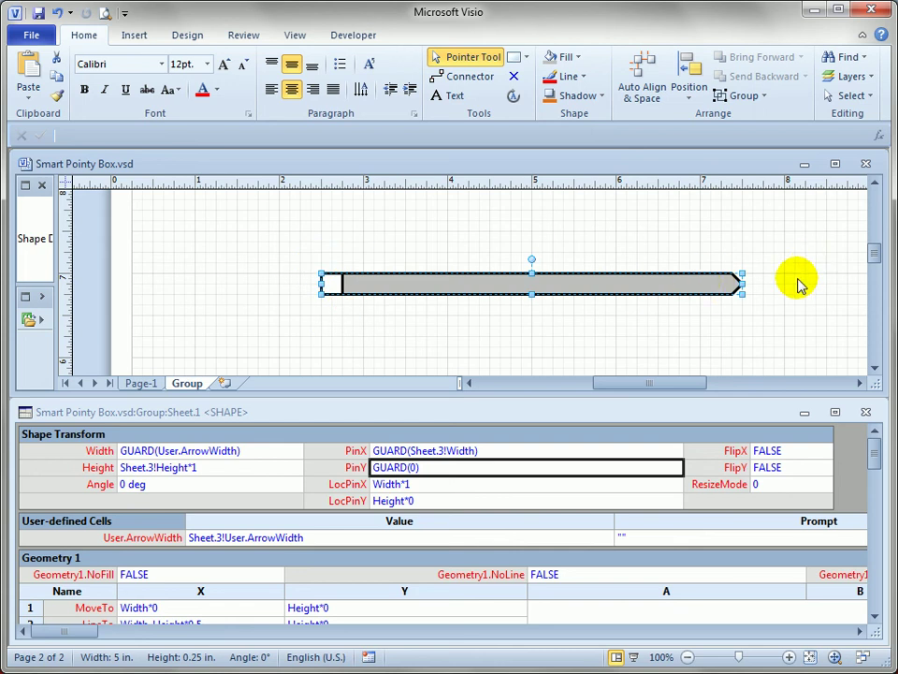
{"action": "left_click", "coordinate": [718, 317]}
{"action": "left_click", "coordinate": [724, 293]}
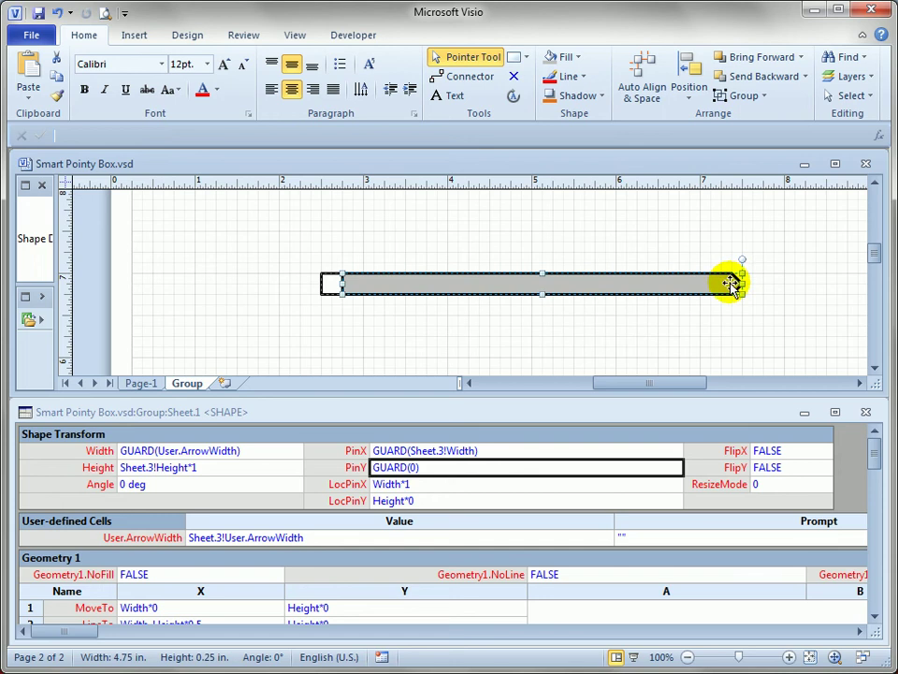
{"action": "left_click_drag", "start_coordinate": [732, 279], "coordinate": [735, 297]}
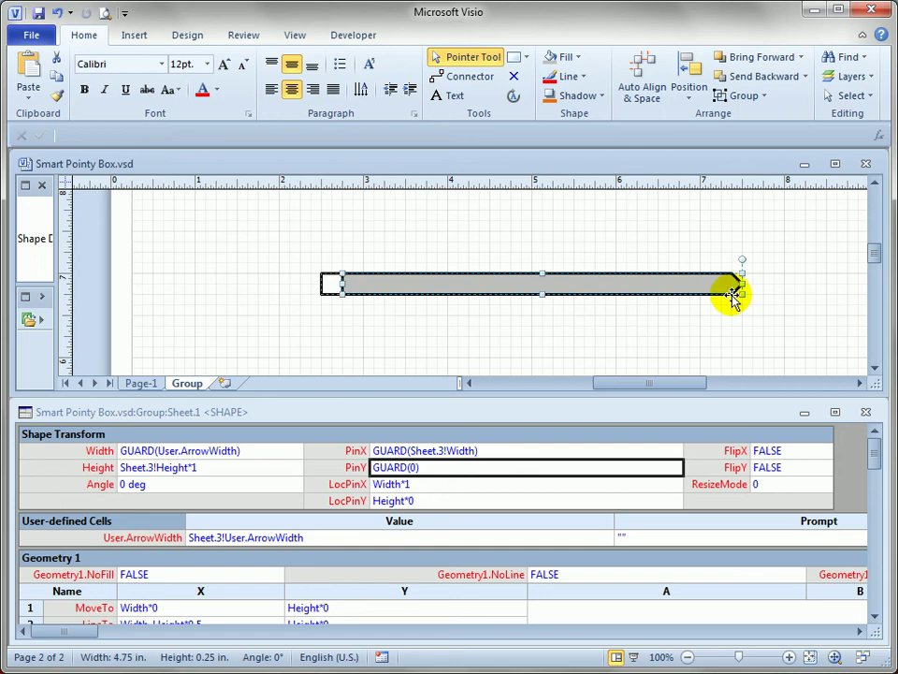
{"action": "left_click", "coordinate": [734, 297]}
{"action": "left_click", "coordinate": [705, 286]}
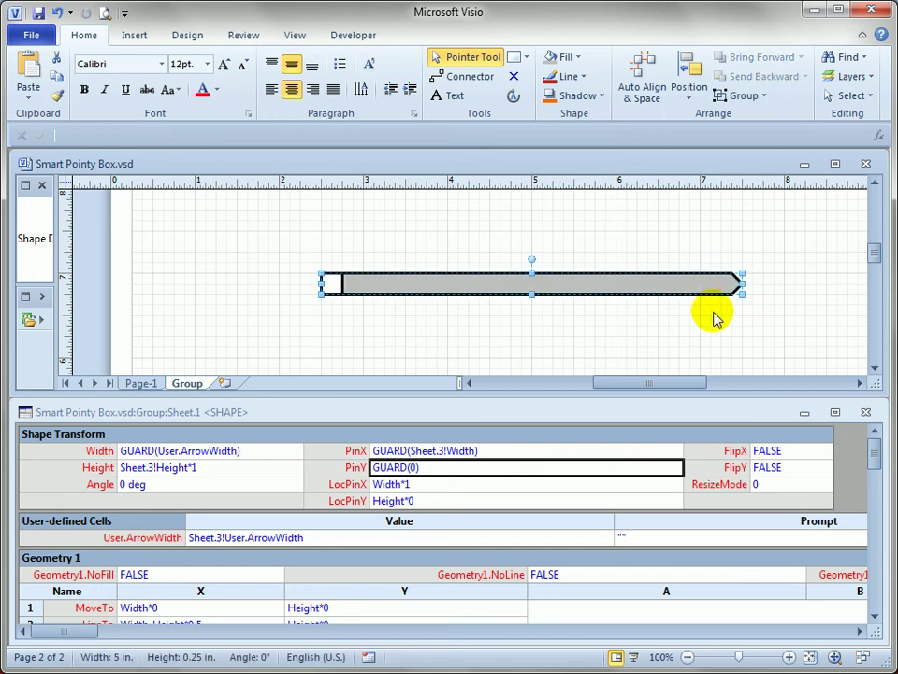